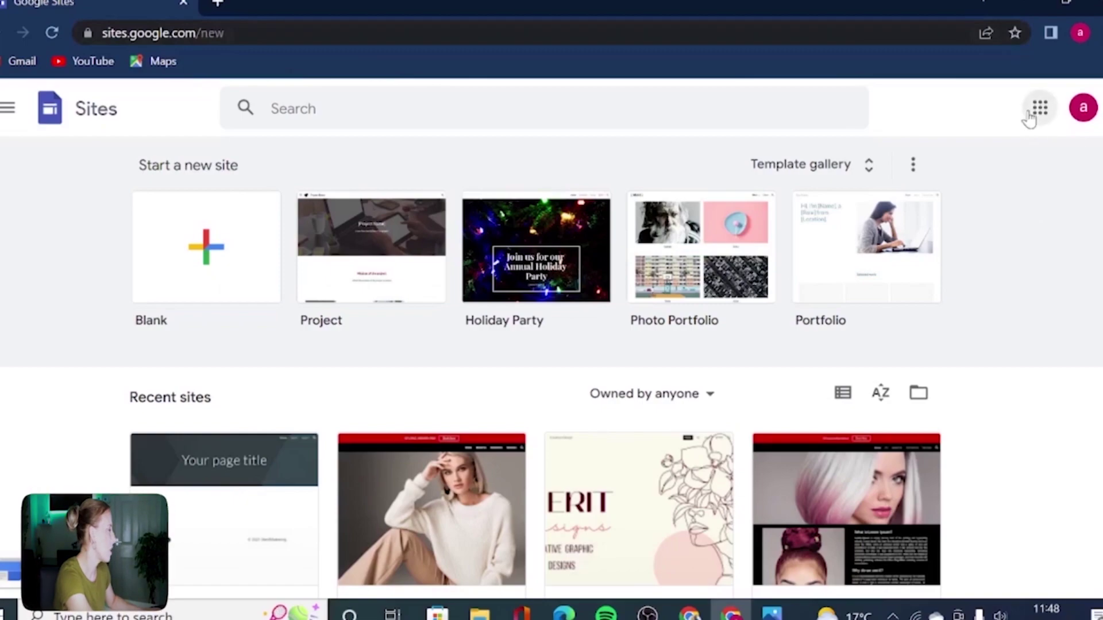
# Open Google Drive and show the additional file types that can be created there, including Google Sites
pyautogui.click(1036, 111)
pyautogui.click(966, 205)
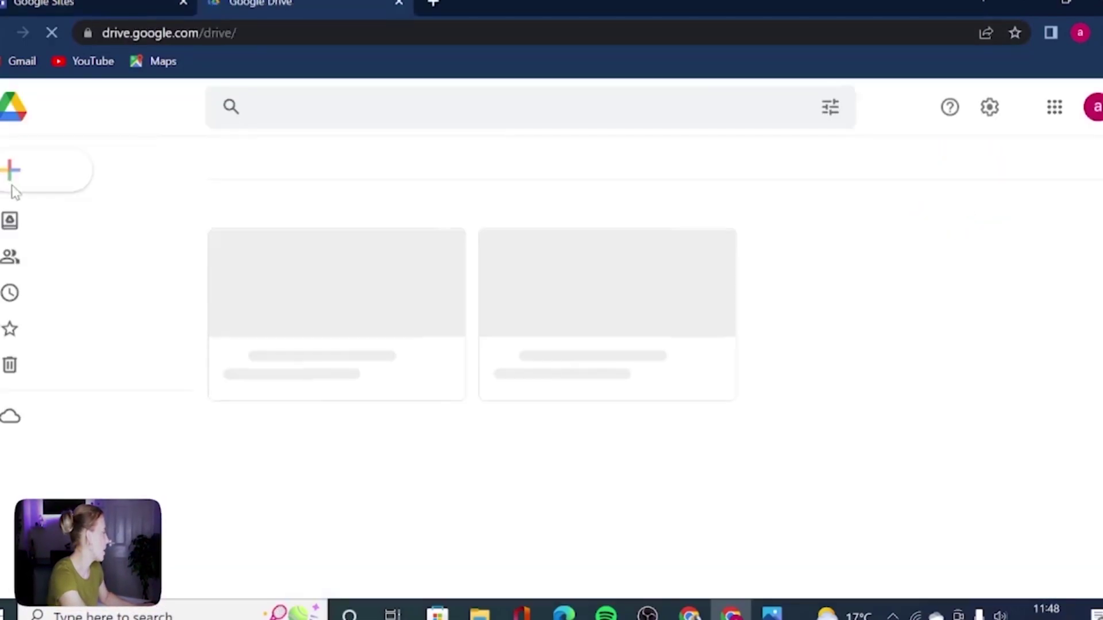
pyautogui.click(58, 178)
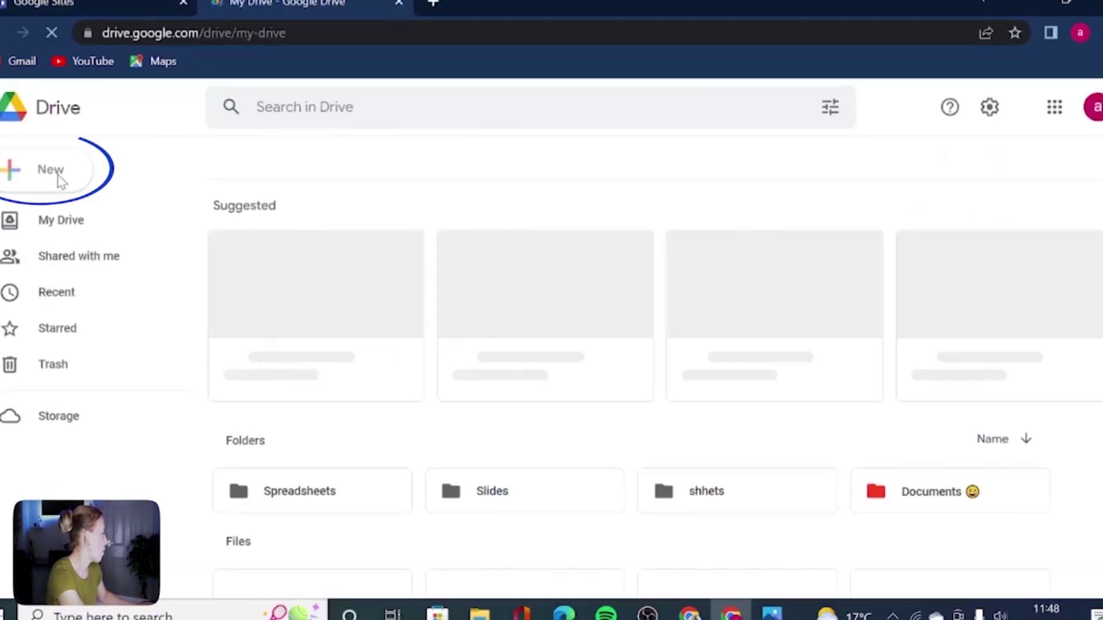
pyautogui.click(84, 413)
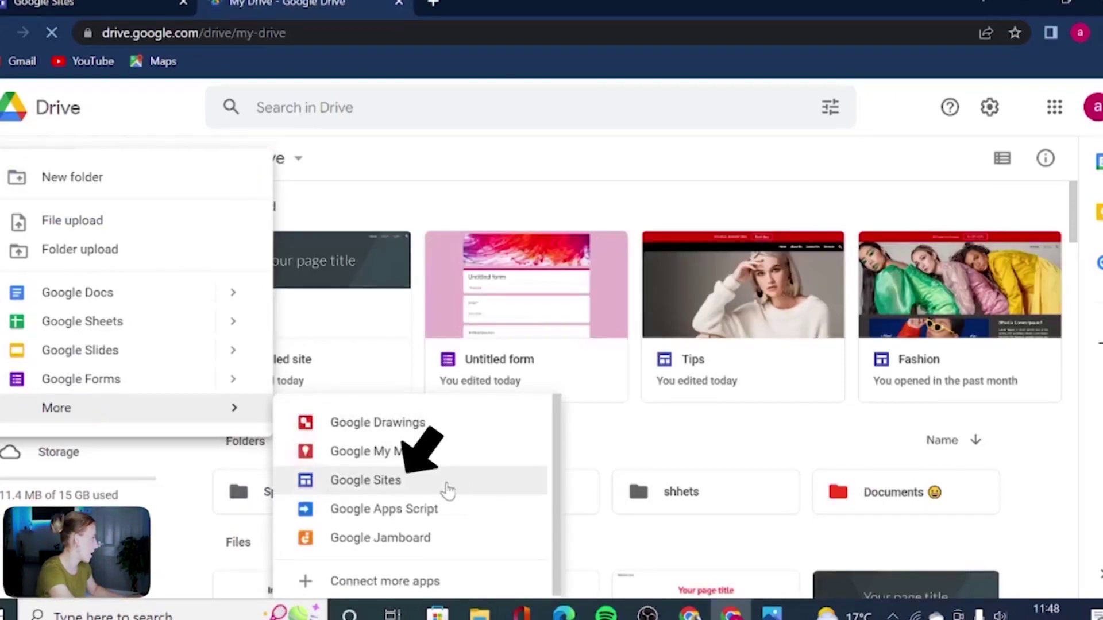
# Look through the folders and existing site files in My Drive
pyautogui.scroll(-3, 976, 398)
pyautogui.scroll(3, 976, 399)
pyautogui.scroll(-6, 976, 399)
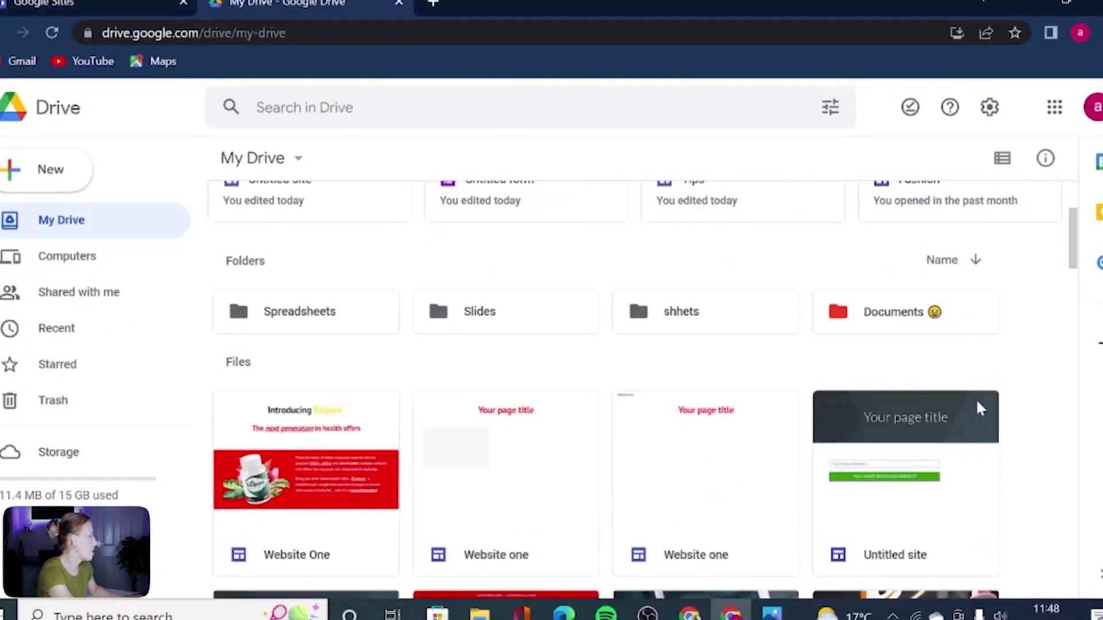
pyautogui.scroll(-10, 979, 405)
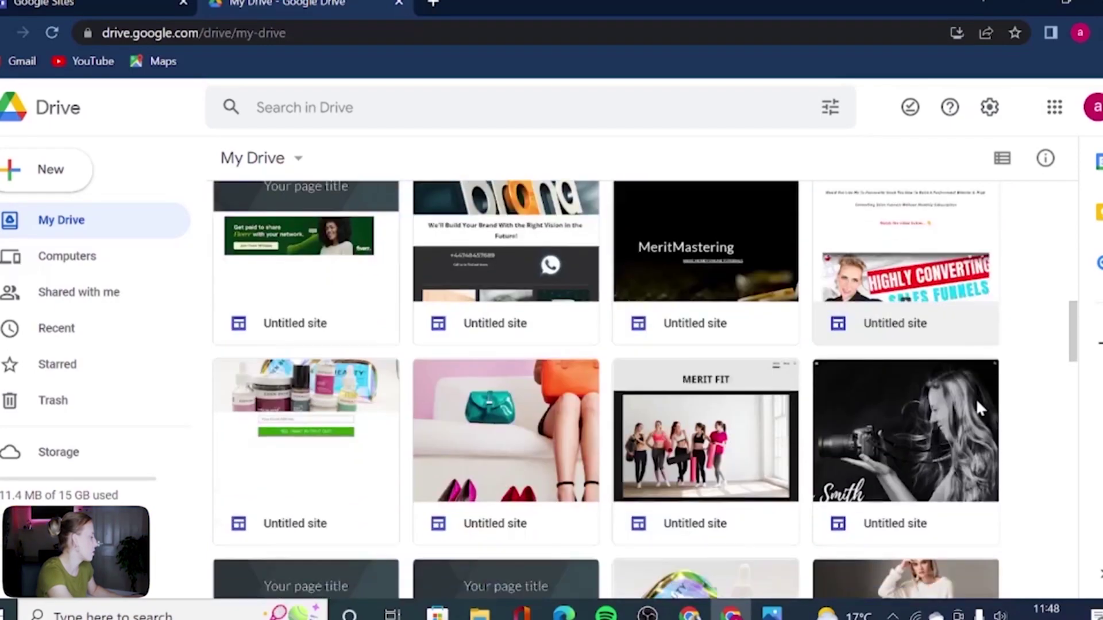
pyautogui.scroll(-6, 978, 405)
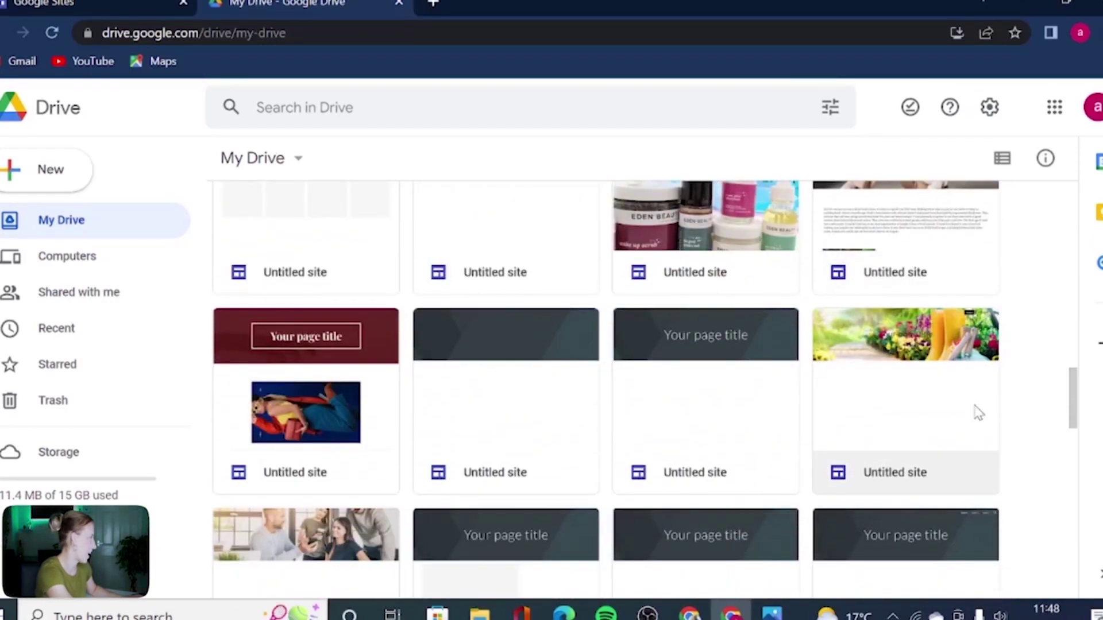
# Return to Google Sites and create a new blank site
pyautogui.click(29, 6)
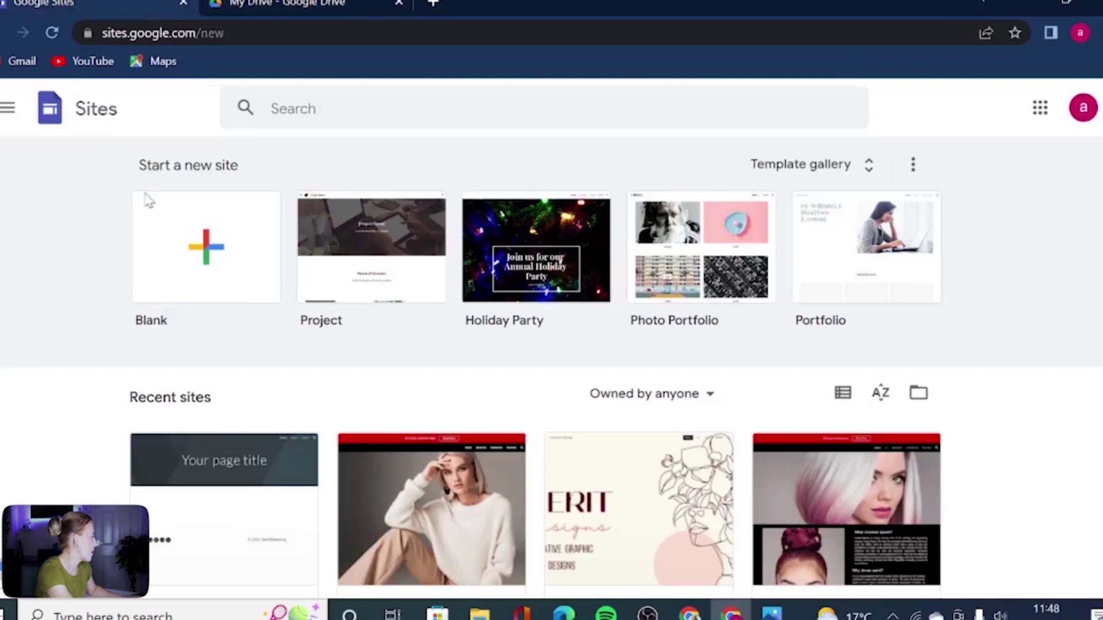
pyautogui.click(179, 247)
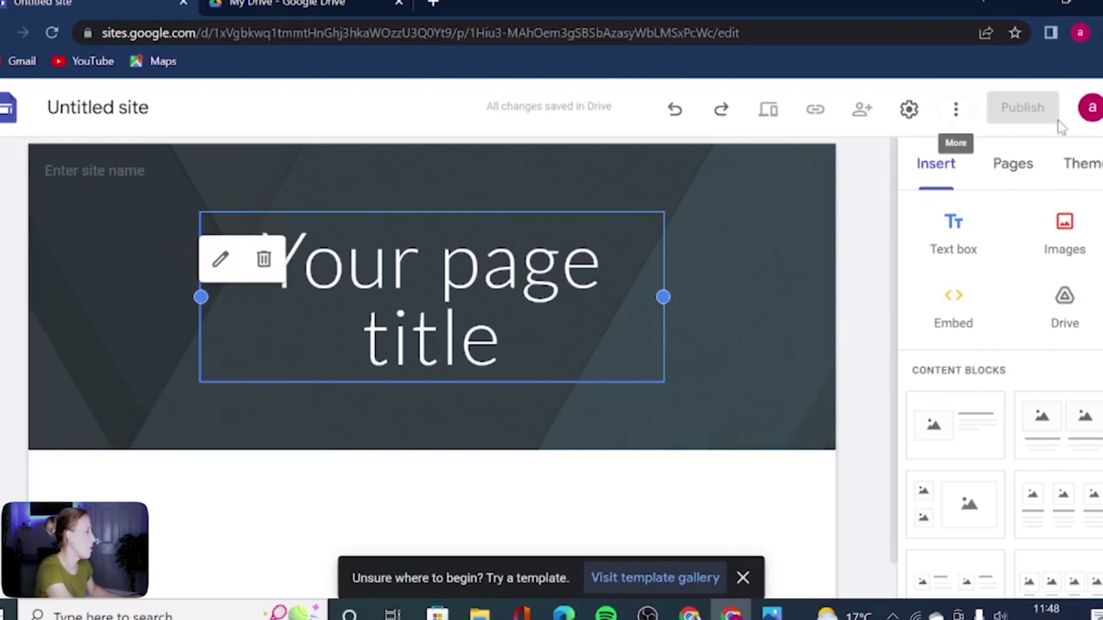
# Start a custom theme for the site, name it "my", and continue without a logo or banner image
pyautogui.click(1078, 171)
pyautogui.scroll(-10, 1063, 321)
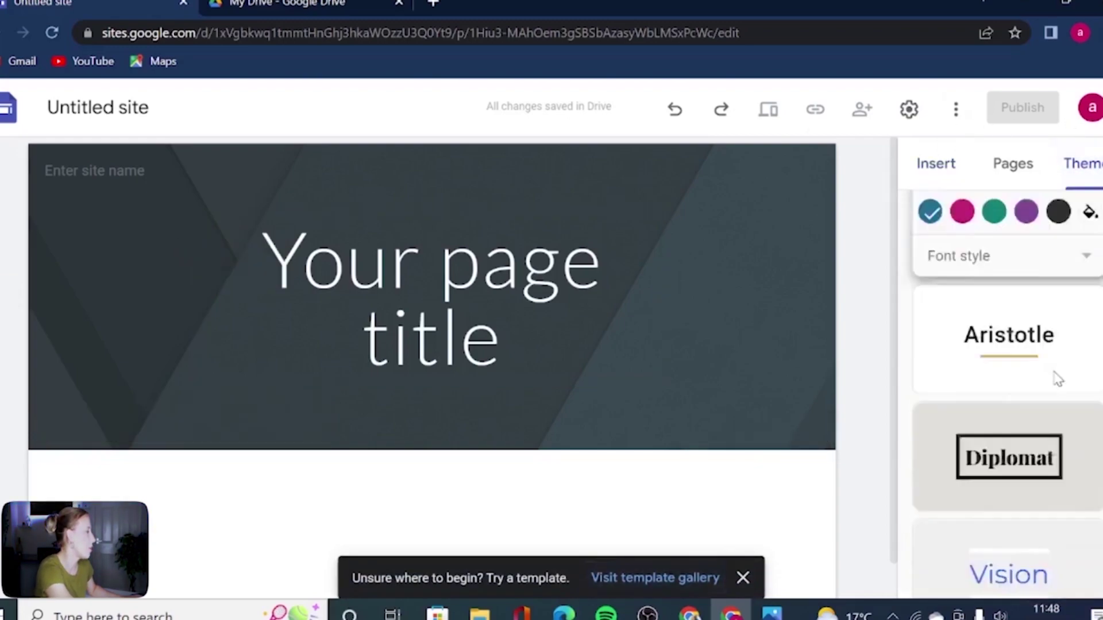
pyautogui.scroll(10, 1049, 370)
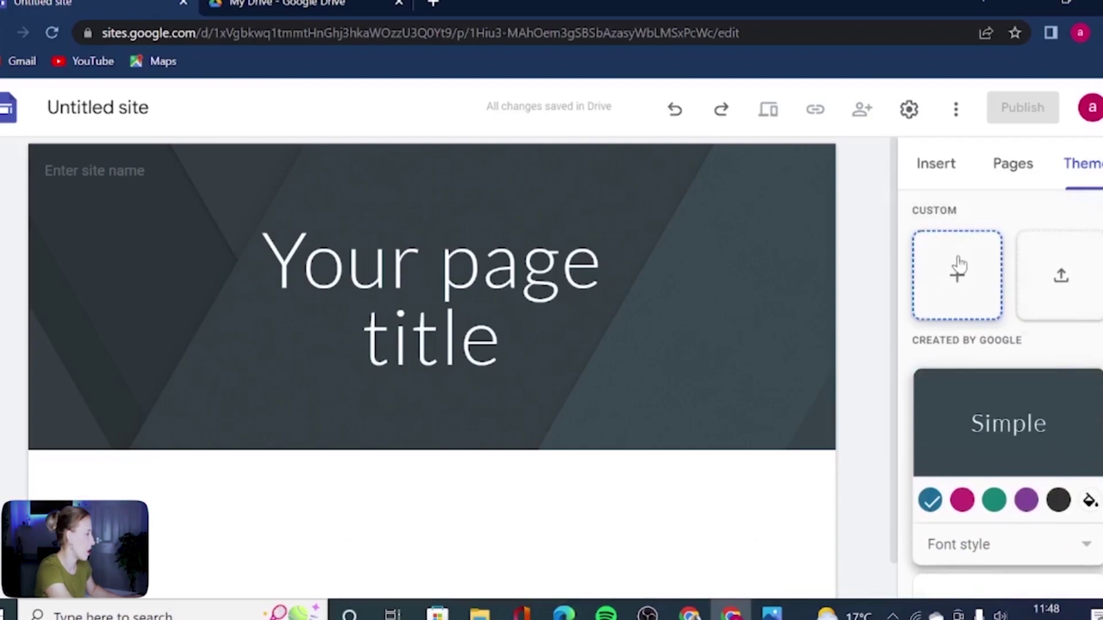
pyautogui.click(970, 282)
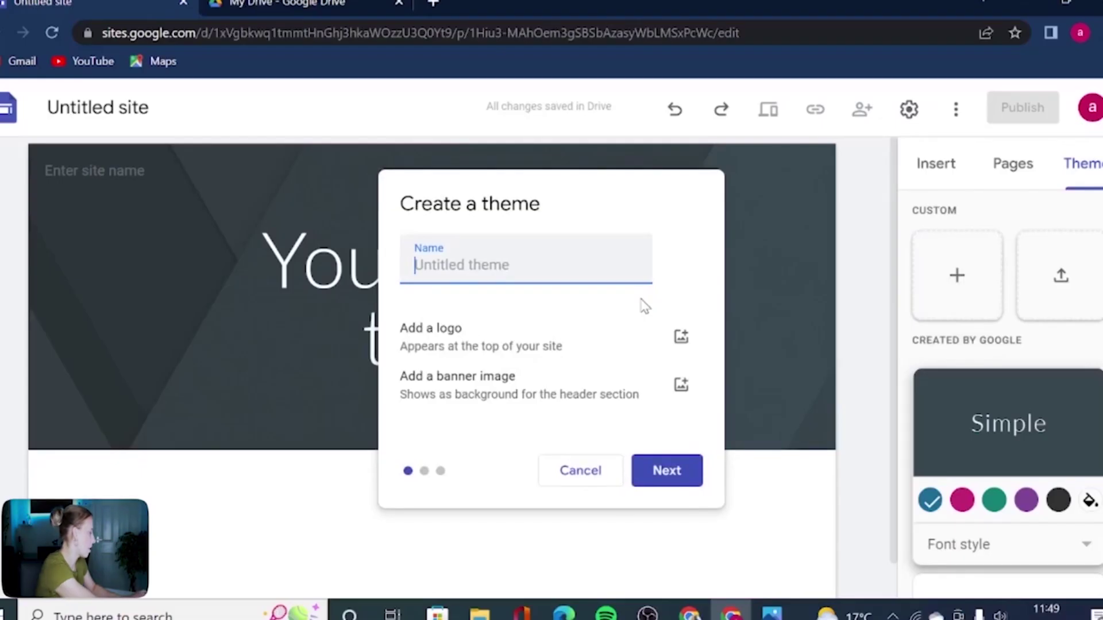
pyautogui.write('my')
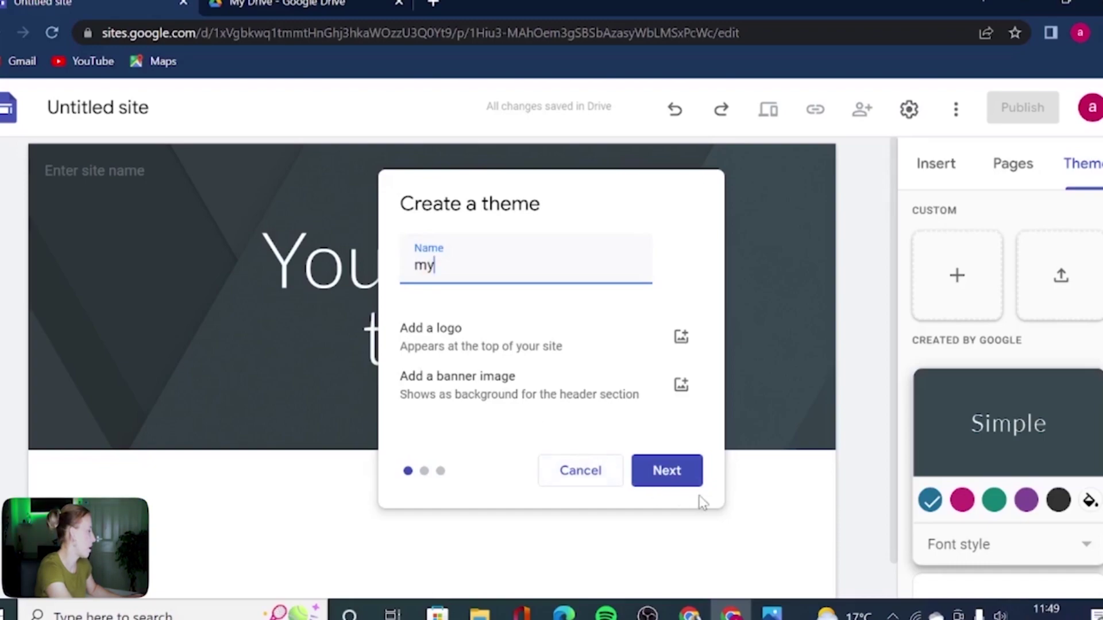
pyautogui.click(685, 474)
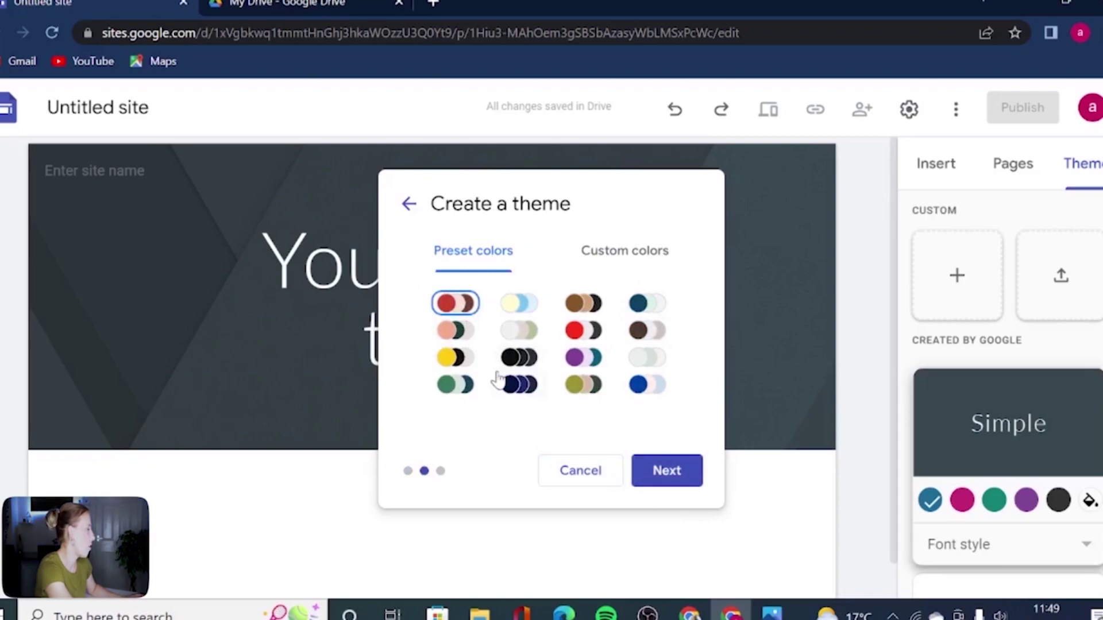
# Check the custom color option, and choose the purple and teal preset palette for the theme
pyautogui.click(660, 257)
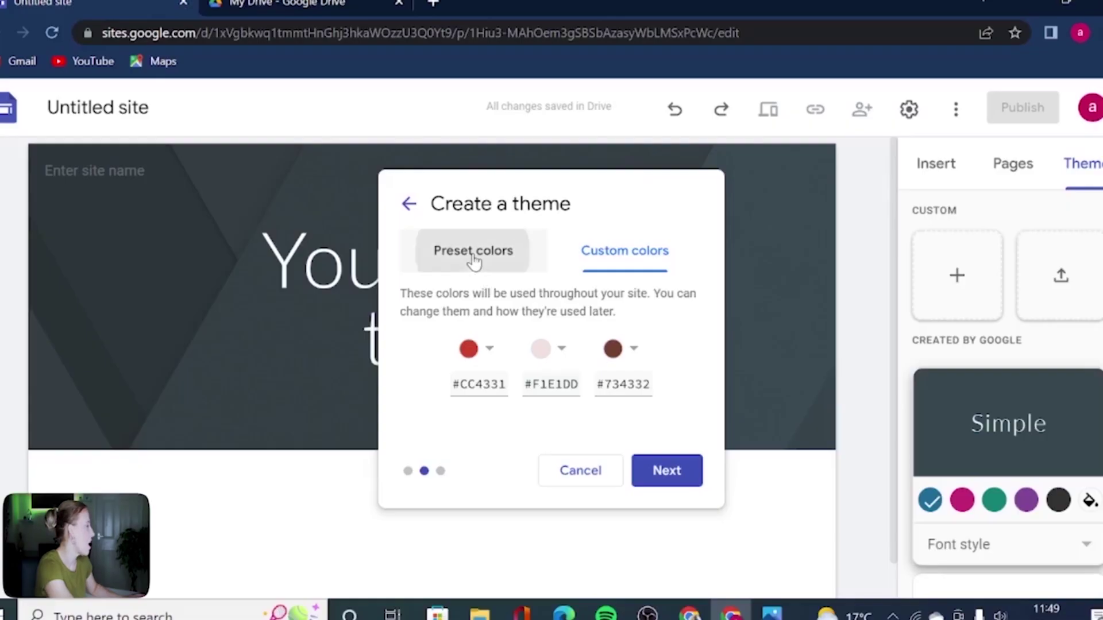
pyautogui.click(469, 258)
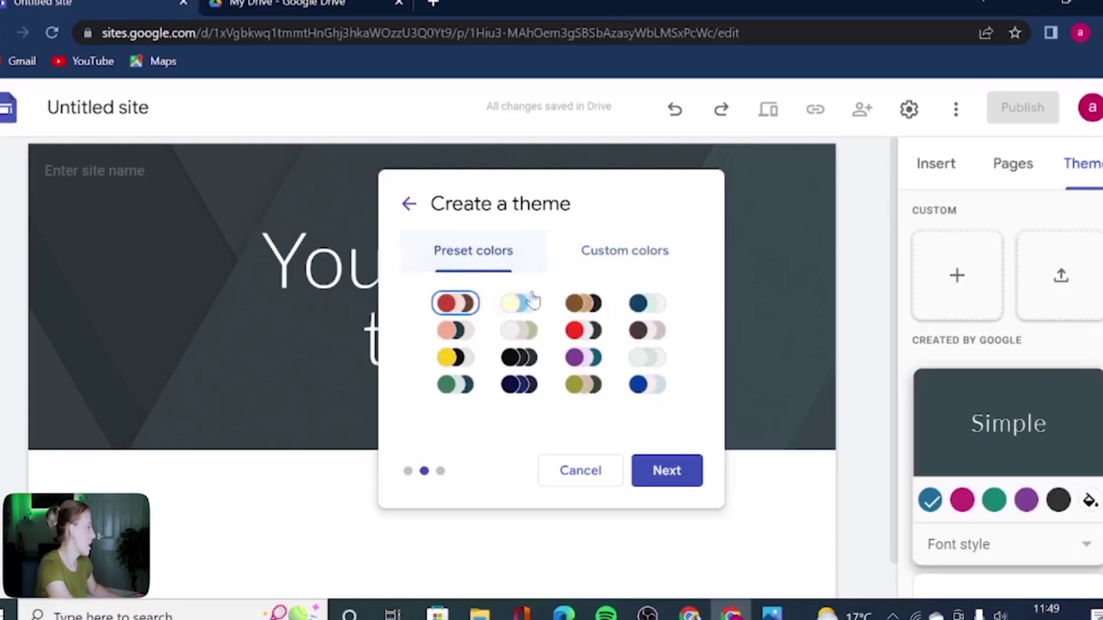
pyautogui.click(594, 365)
pyautogui.click(666, 472)
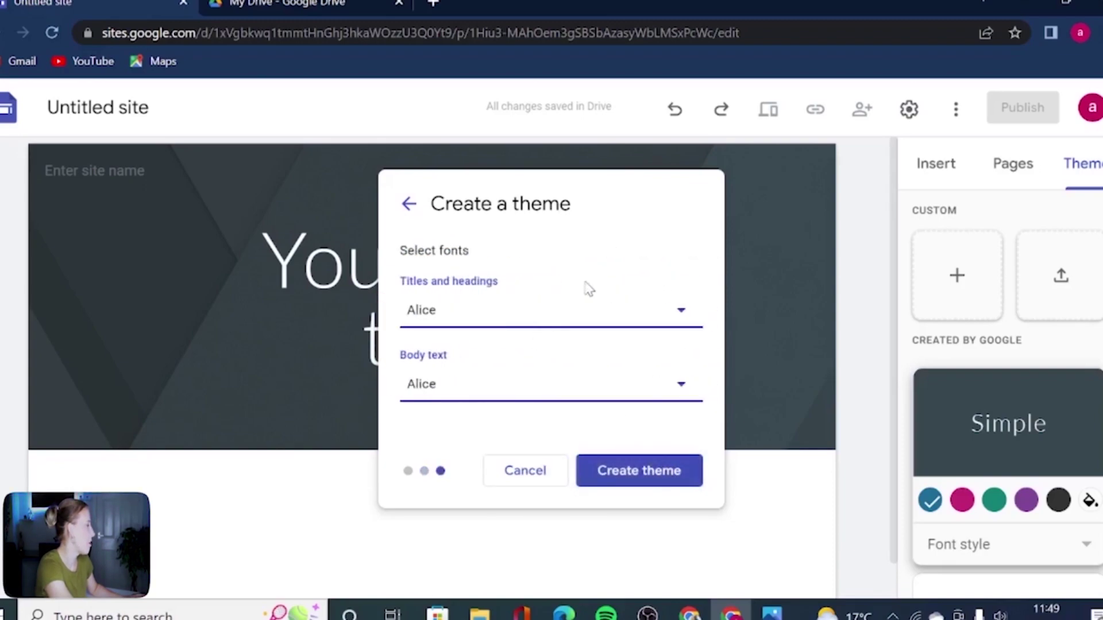
# Set the body text font to Comfortaa Semi Bold and the titles and headings font to Comic Sans MS, and create the theme
pyautogui.click(430, 389)
pyautogui.moveTo(489, 522)
pyautogui.click(618, 526)
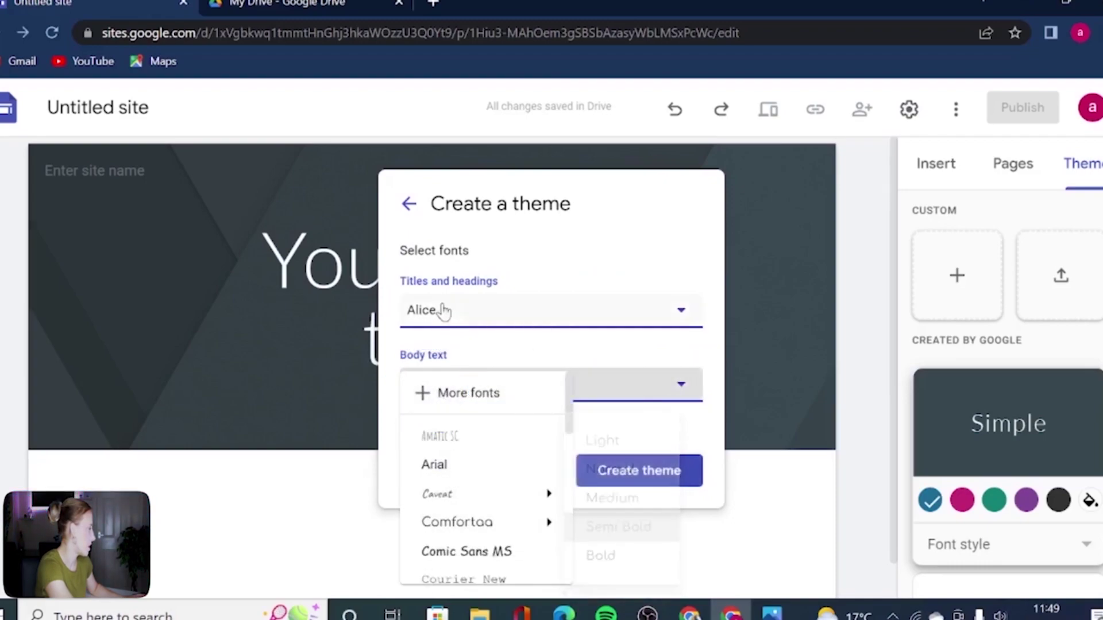
pyautogui.click(448, 314)
pyautogui.click(460, 478)
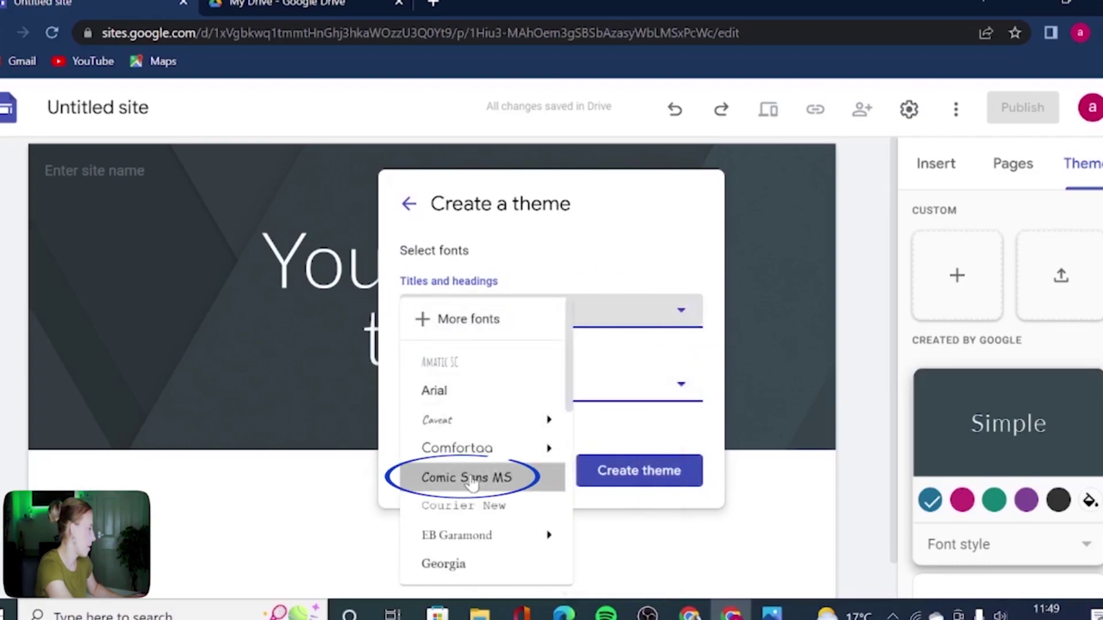
pyautogui.click(642, 473)
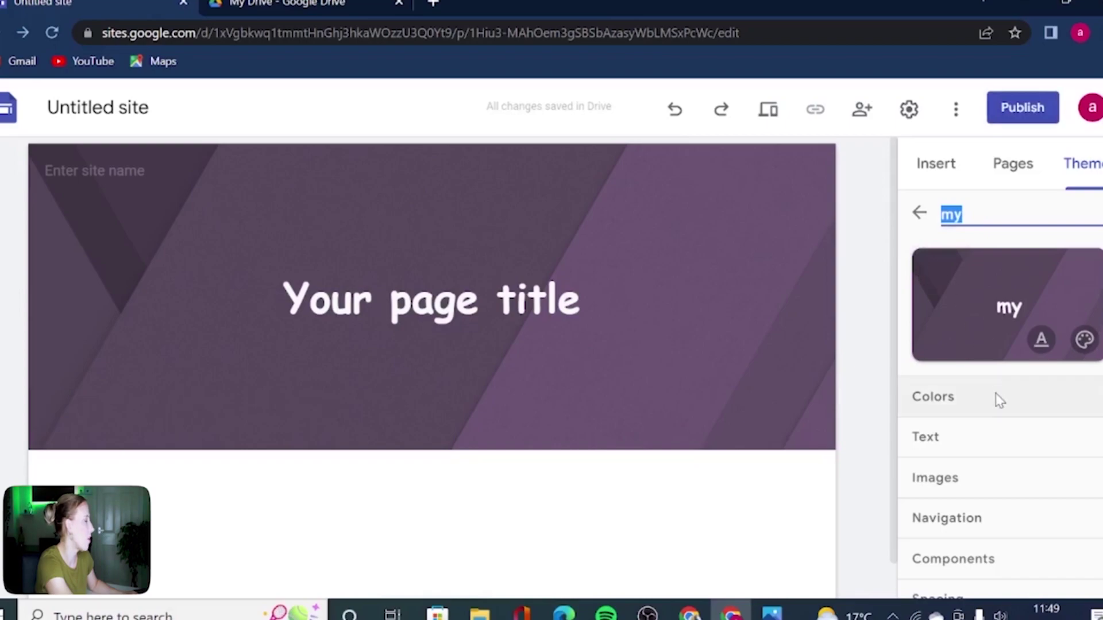
# Examine the custom theme's color settings, including its styles, background, headings and body text colors
pyautogui.scroll(-1, 993, 401)
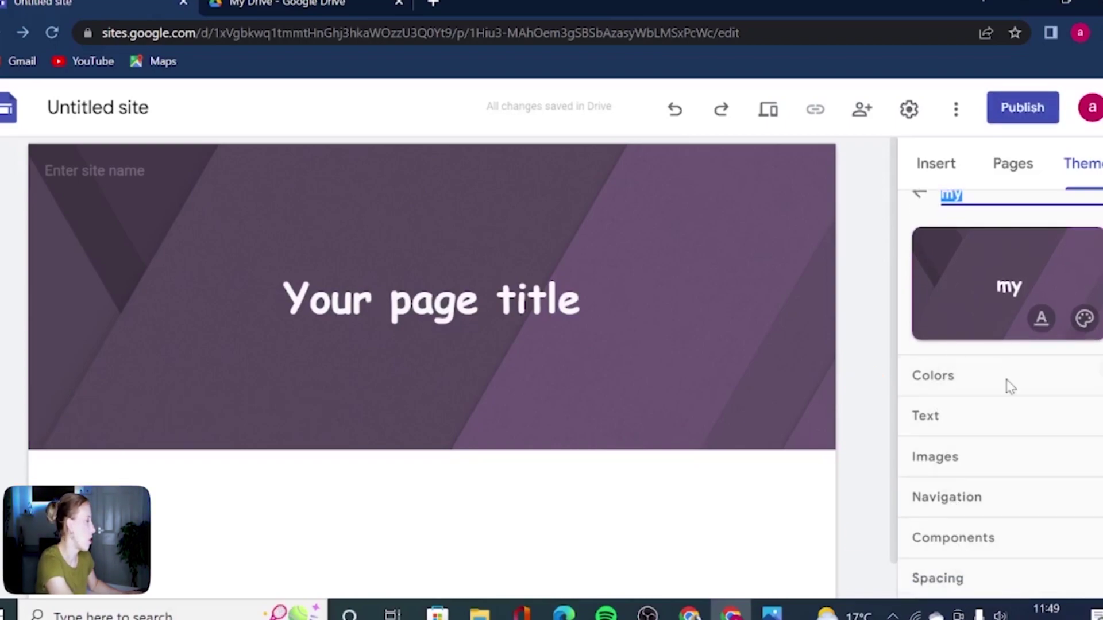
pyautogui.scroll(1, 1000, 408)
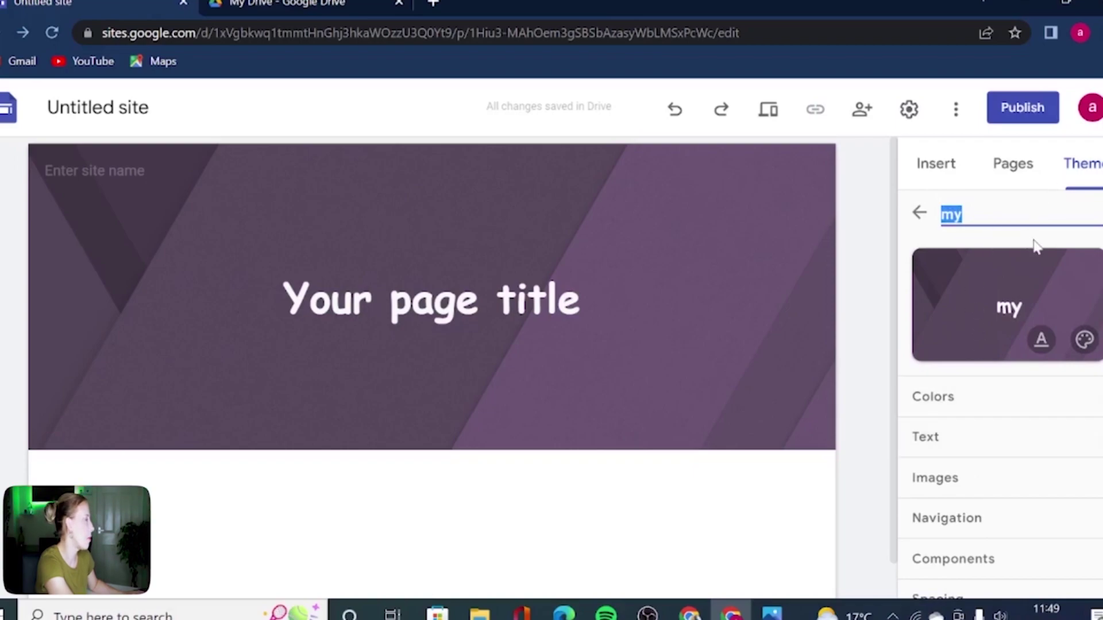
pyautogui.scroll(-1, 1035, 449)
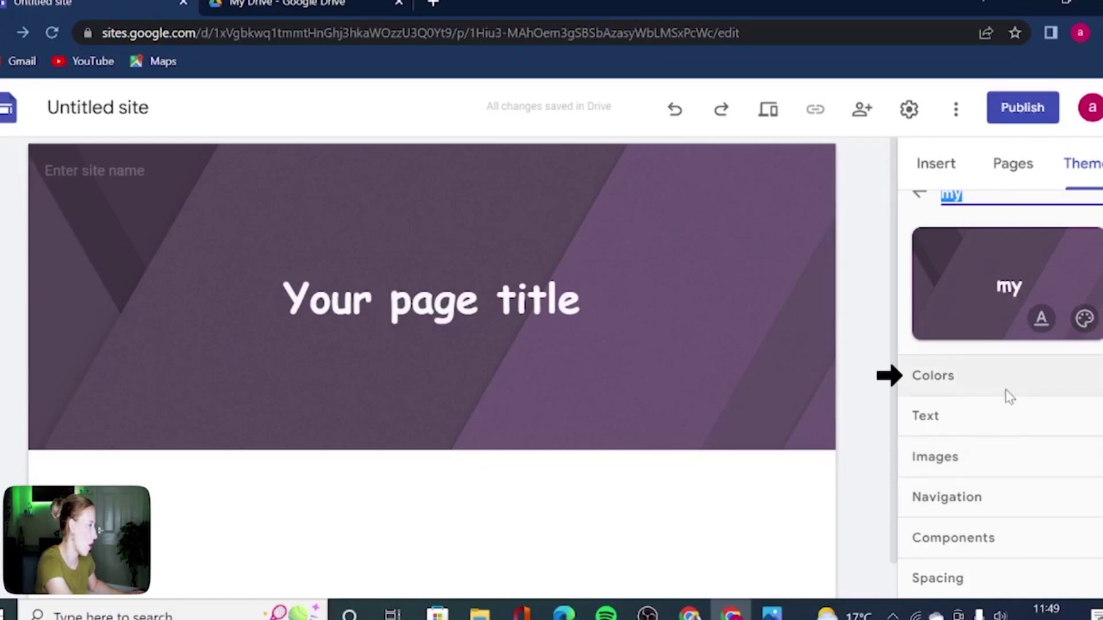
pyautogui.click(1080, 391)
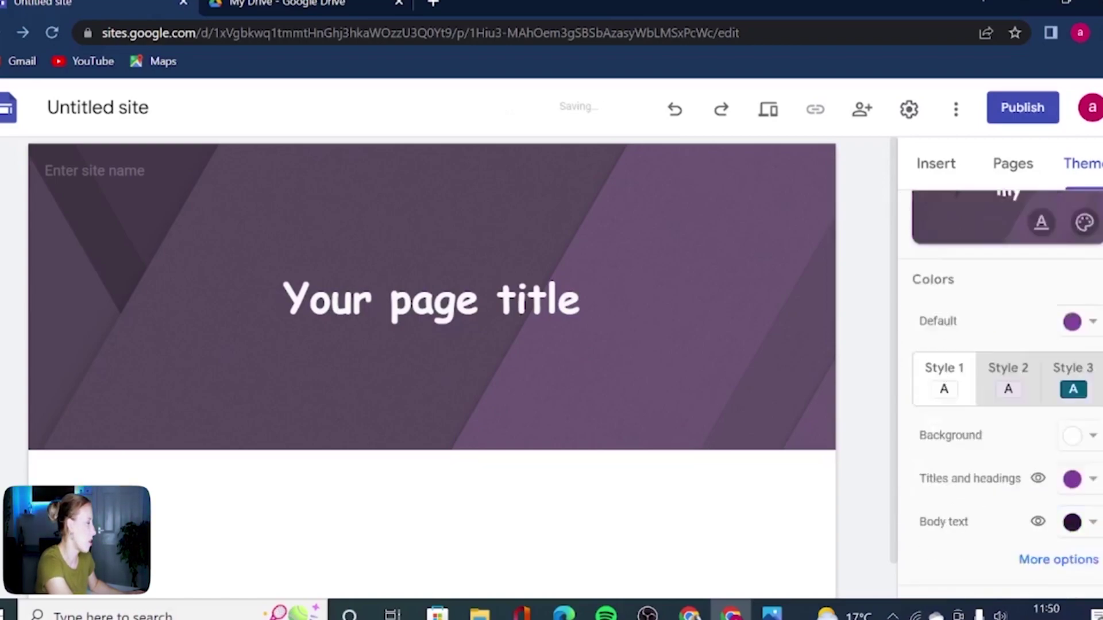
pyautogui.click(945, 292)
pyautogui.click(1009, 299)
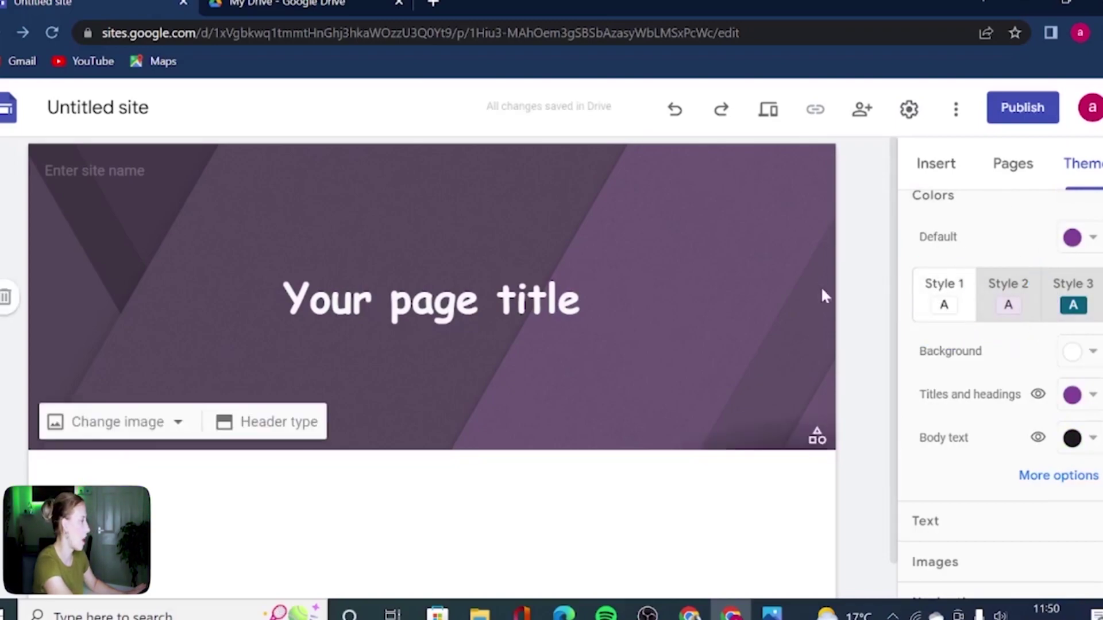
pyautogui.scroll(-3, 1060, 342)
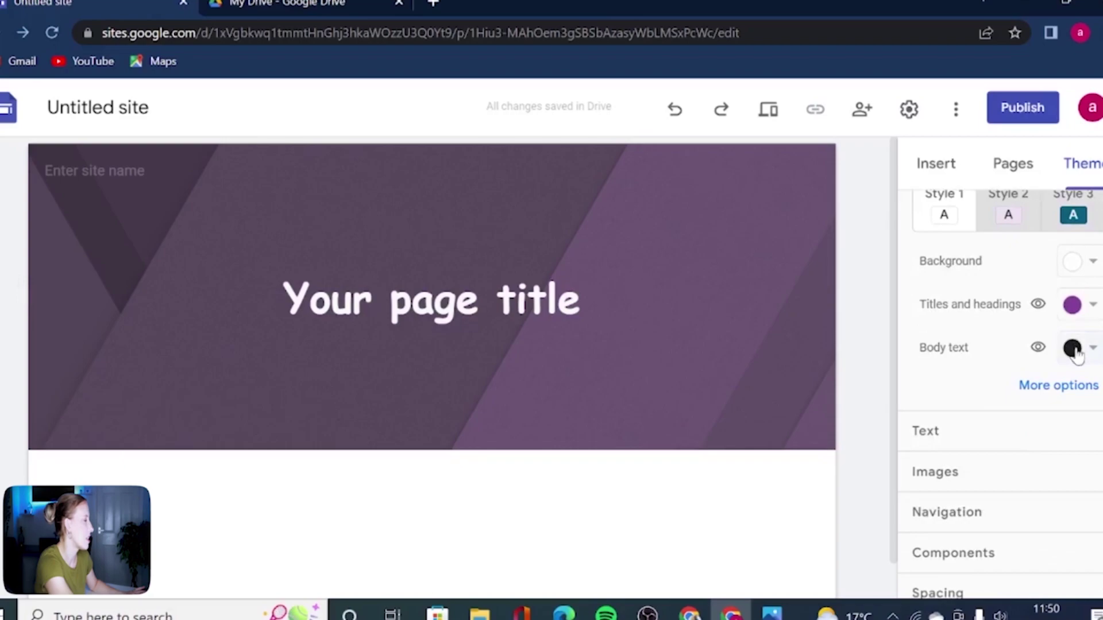
# Examine the custom theme's text, images and navigation settings
pyautogui.click(1037, 422)
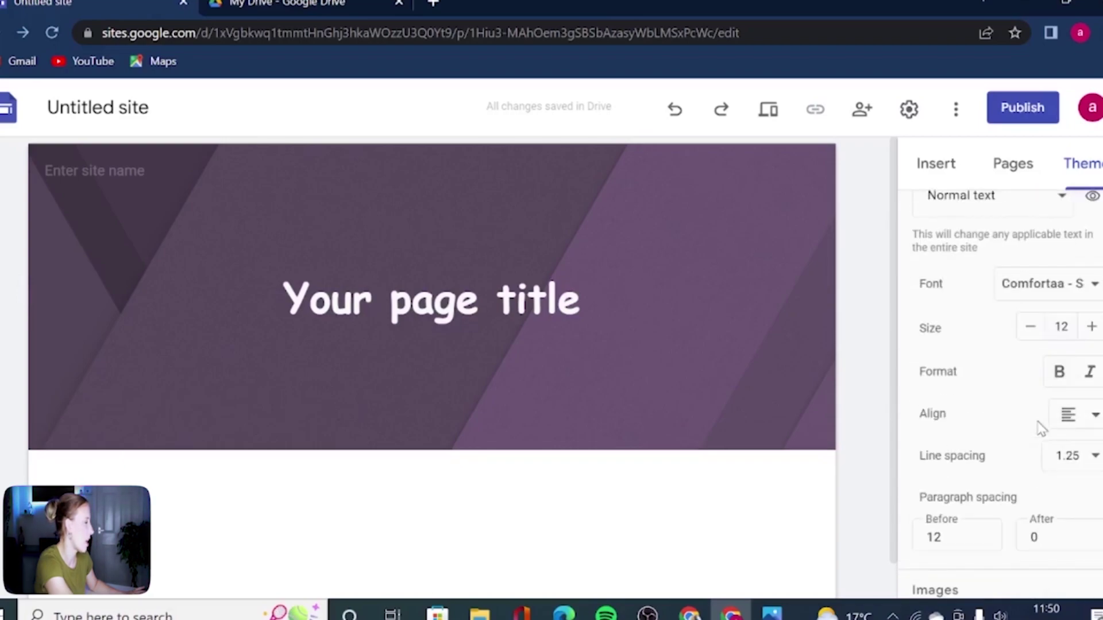
pyautogui.scroll(-3, 1041, 429)
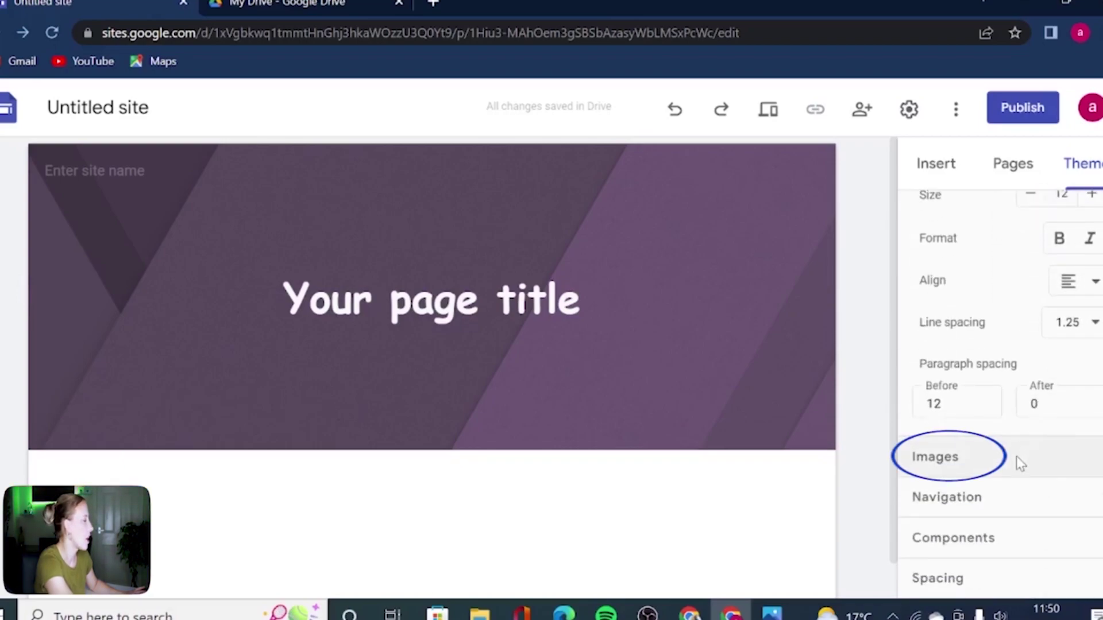
pyautogui.click(1018, 459)
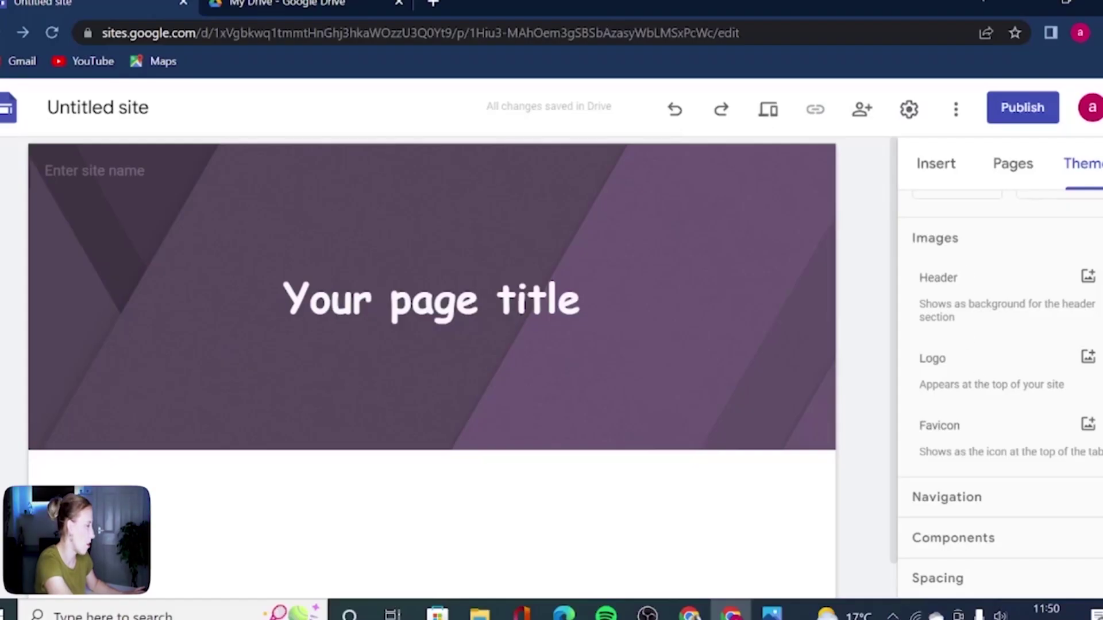
pyautogui.click(960, 498)
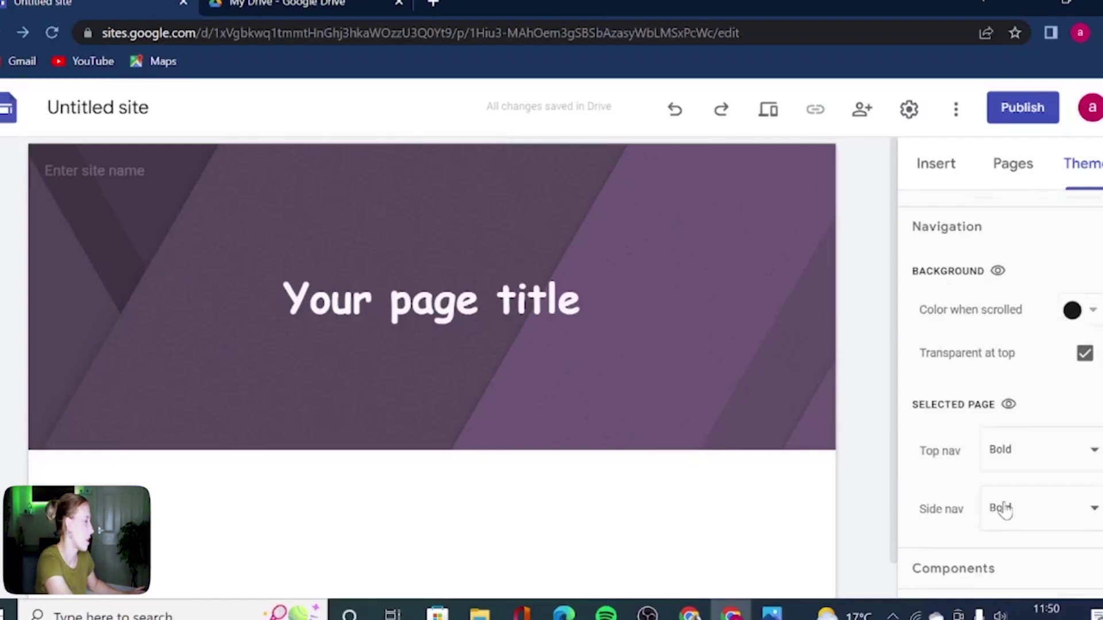
# Examine the theme's component settings and the spacing density options, keeping the density at Comfortable
pyautogui.click(975, 537)
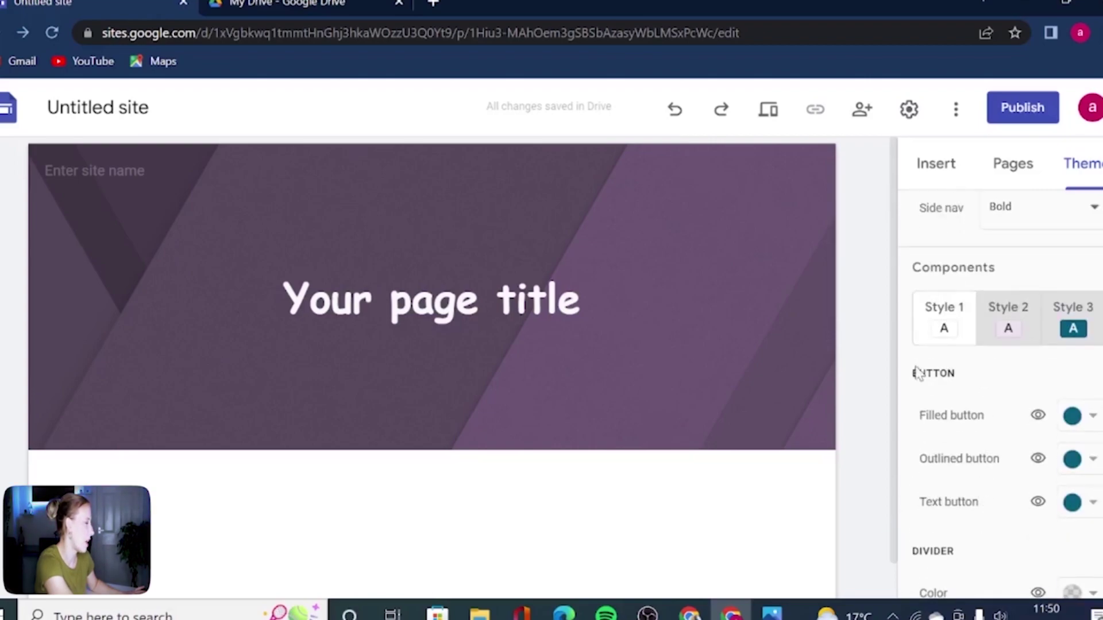
pyautogui.scroll(-5, 948, 402)
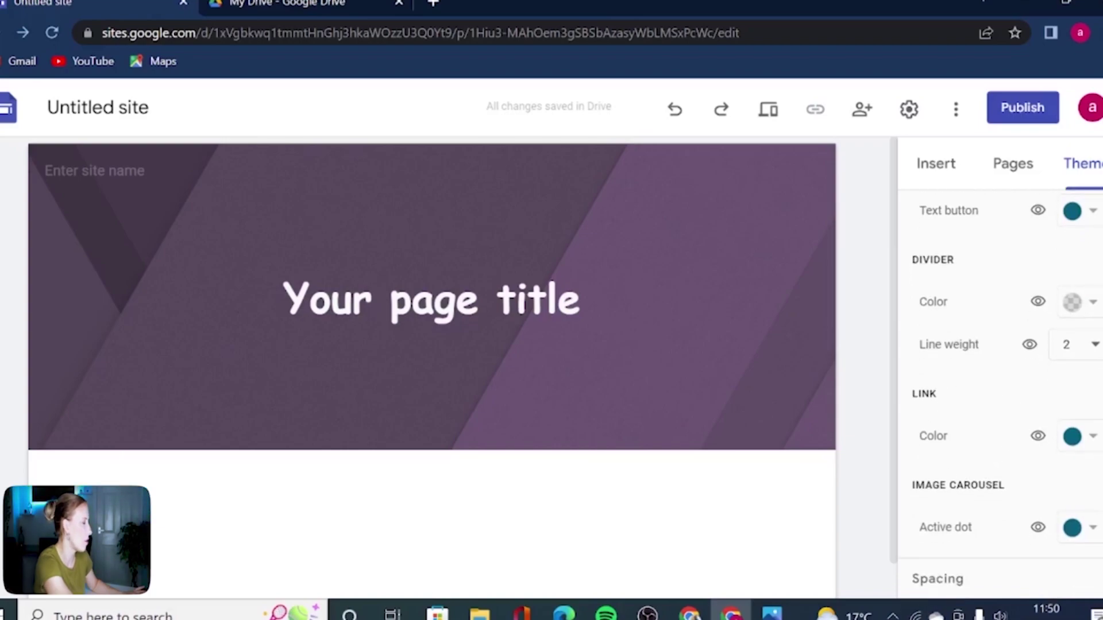
pyautogui.click(966, 580)
pyautogui.click(1058, 523)
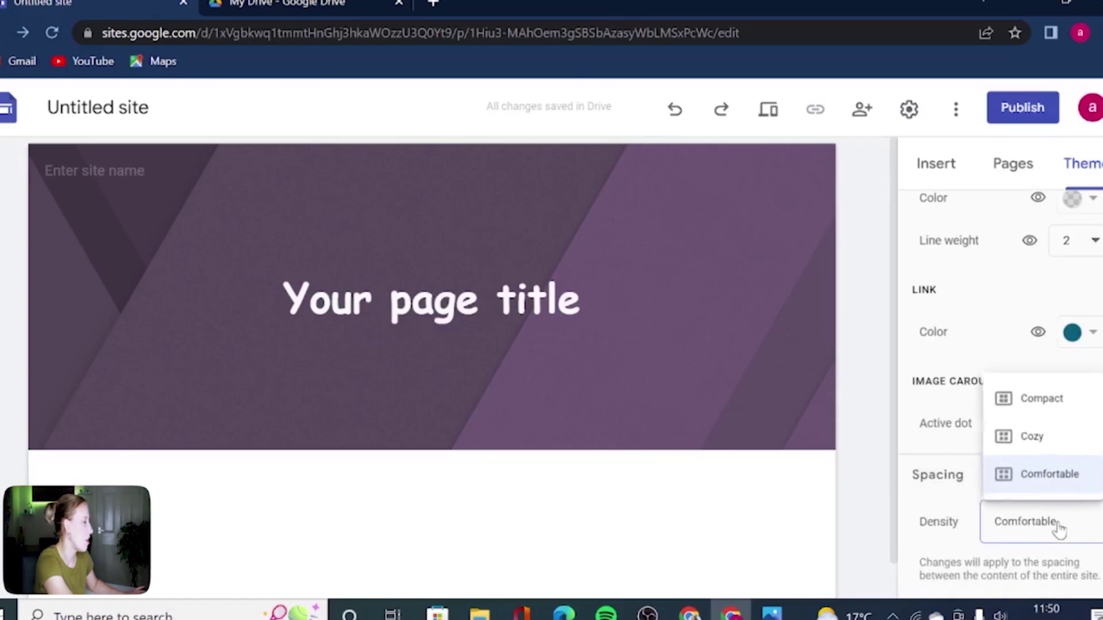
pyautogui.click(943, 548)
# Go back to the list of themes and look through the ones created by Google
pyautogui.scroll(2, 934, 544)
pyautogui.scroll(10, 933, 544)
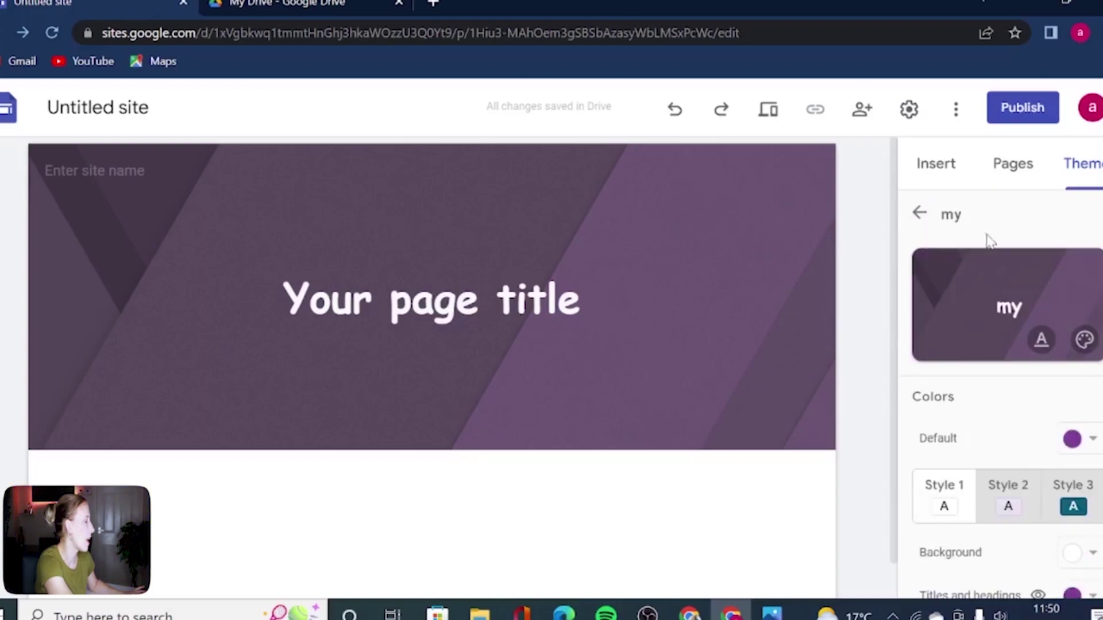
pyautogui.click(920, 214)
pyautogui.scroll(-5, 1023, 337)
pyautogui.scroll(-4, 1011, 460)
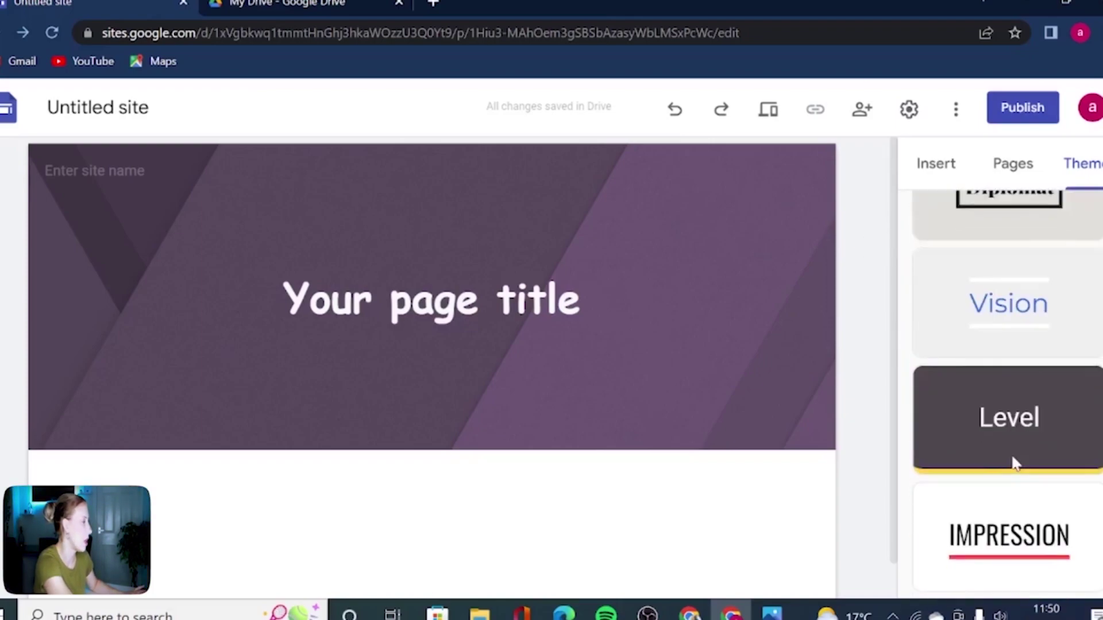
pyautogui.scroll(8, 1006, 508)
pyautogui.scroll(3, 1005, 504)
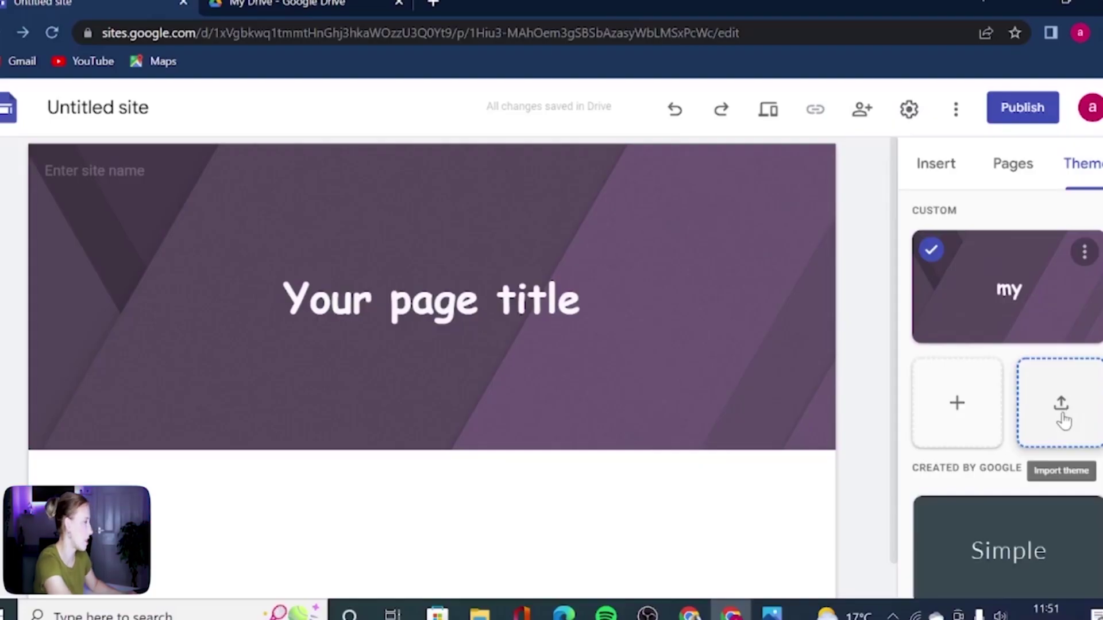
# Start publishing the site to the web and enter thisismysiteeeee as its web address
pyautogui.click(1022, 107)
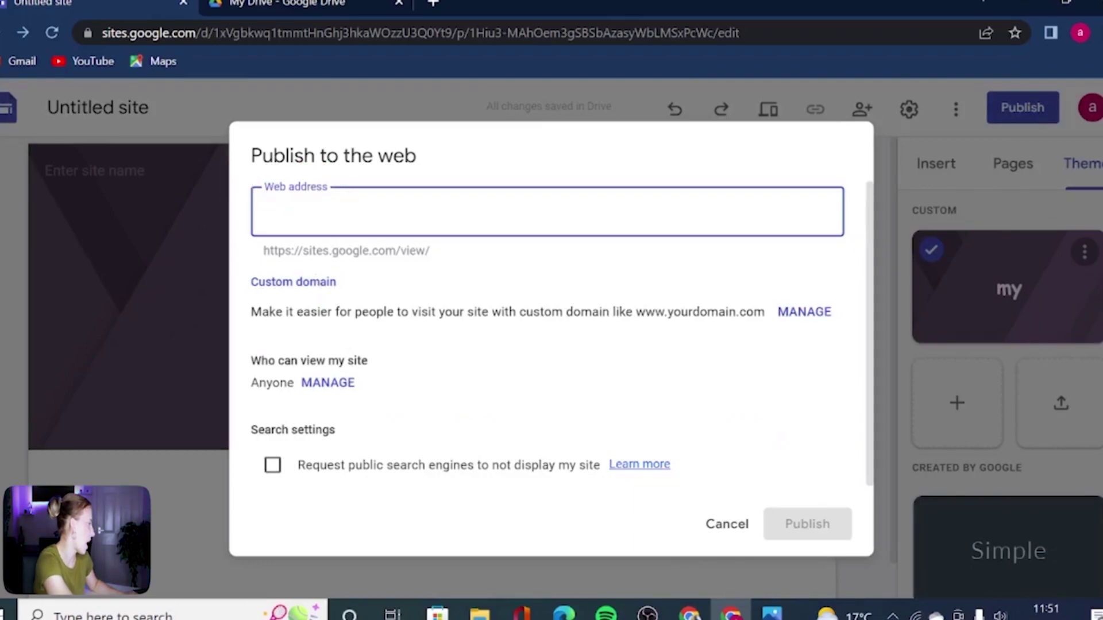
pyautogui.moveTo(303, 251); pyautogui.dragTo(469, 257)
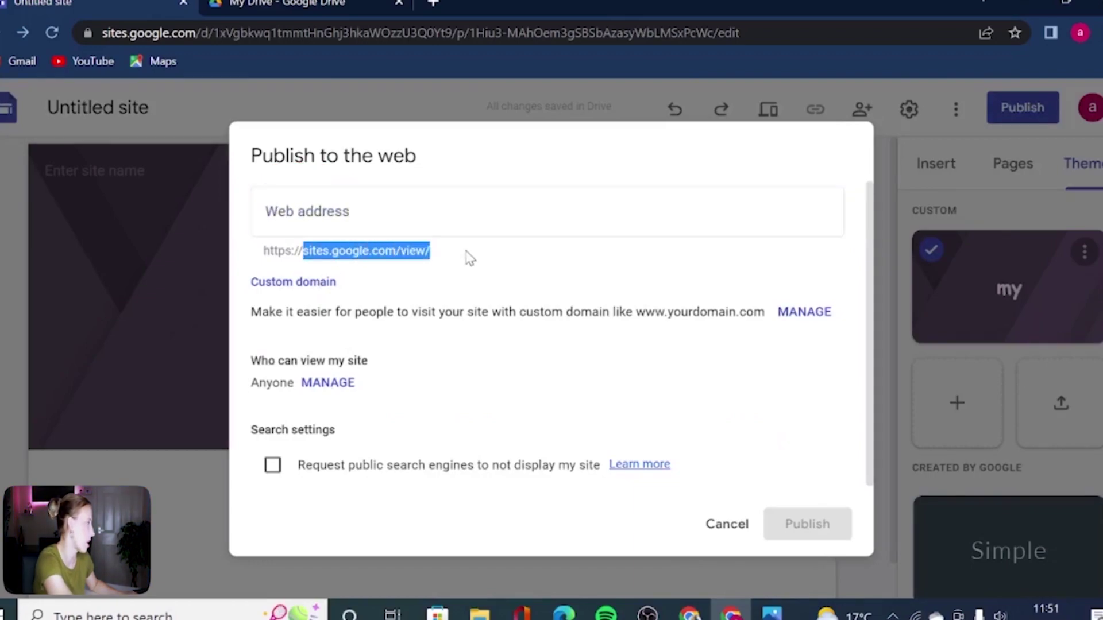
pyautogui.click(345, 211)
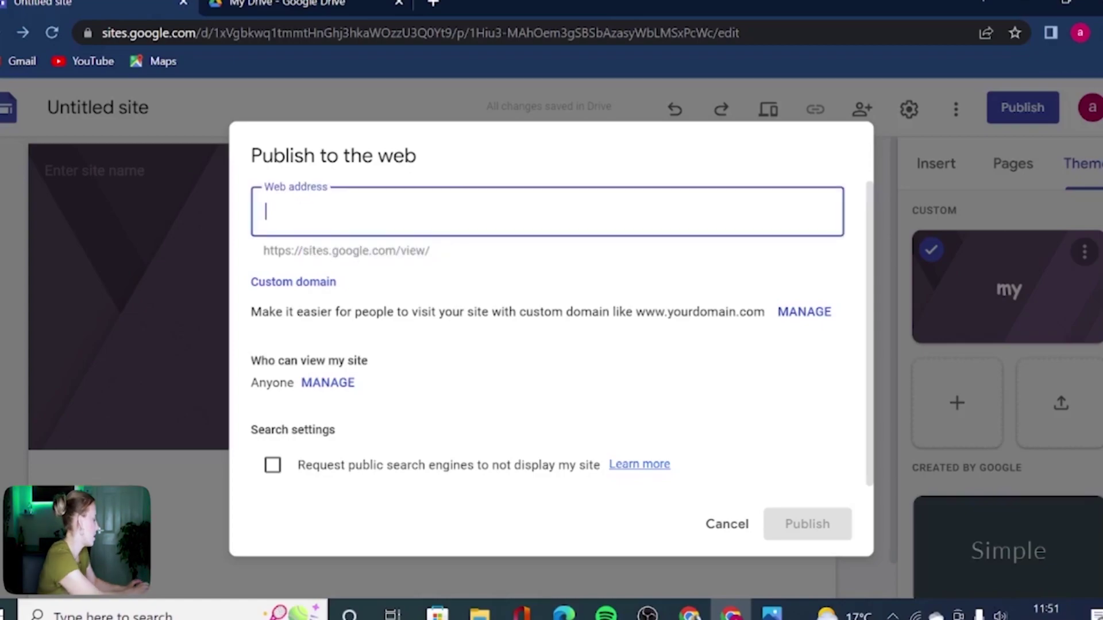
pyautogui.write('thisis,m')
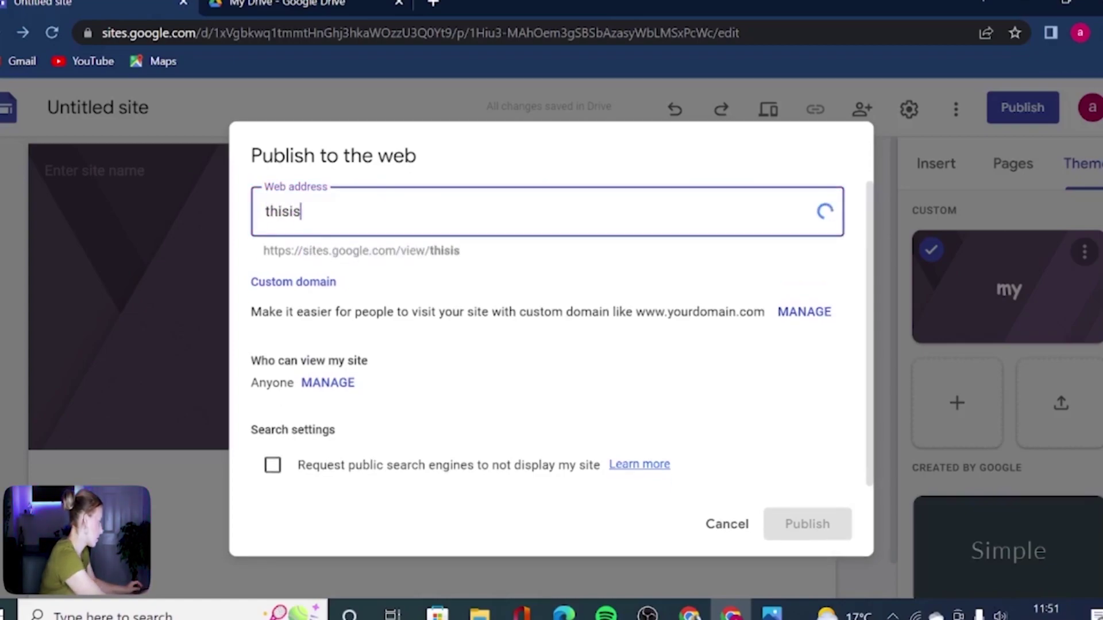
pyautogui.press('BackSpace')
pyautogui.press('BackSpace')
pyautogui.write('my')
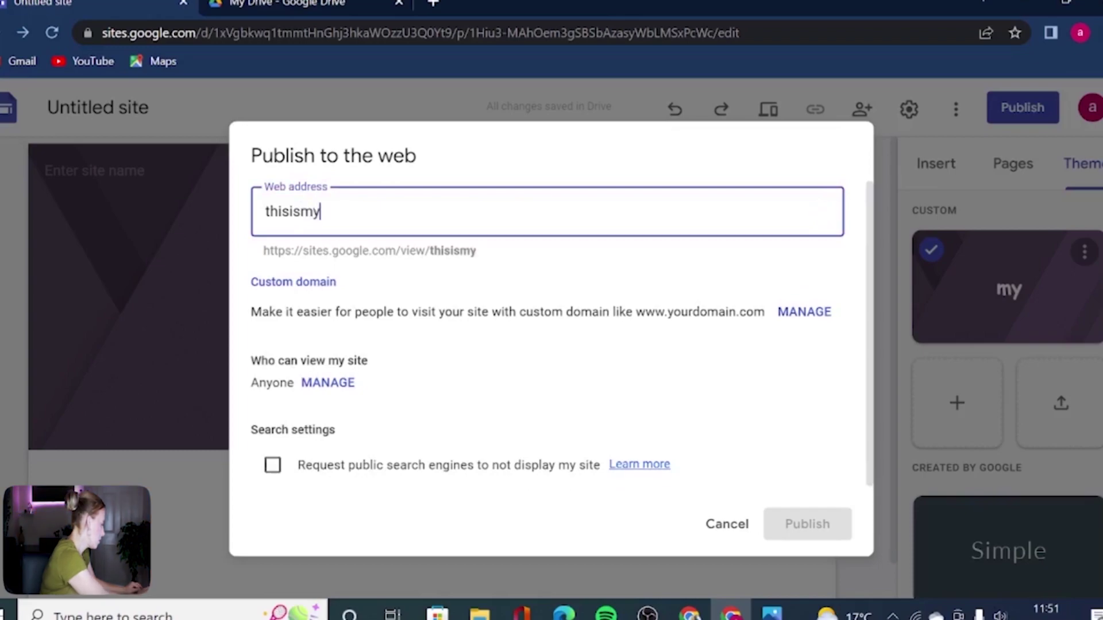
pyautogui.write('siteeeee')
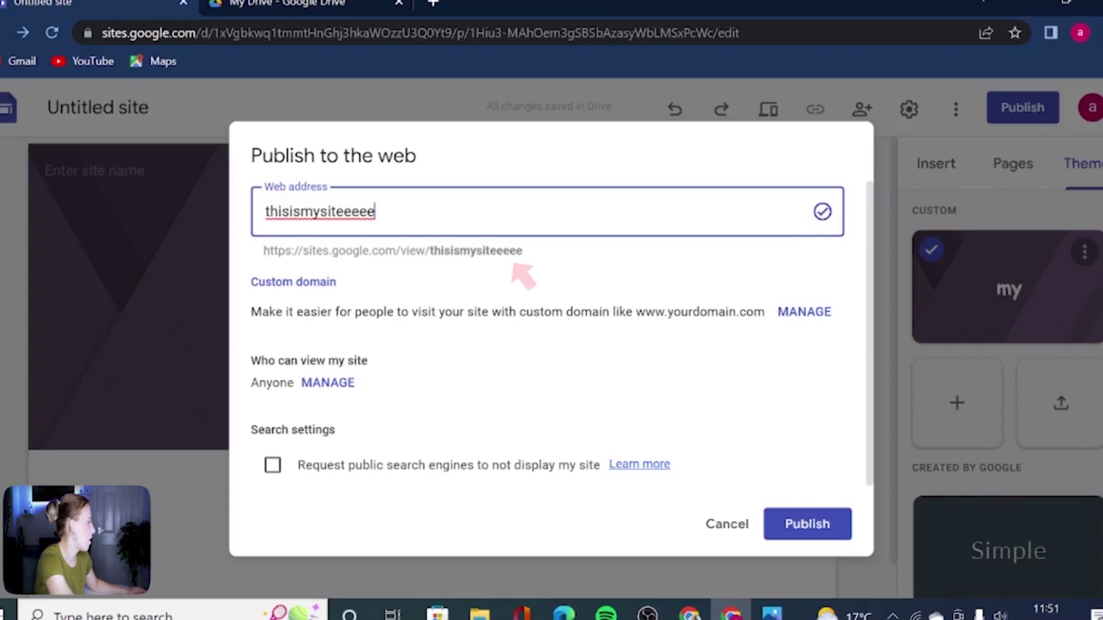
# Examine the full site URL formed from the web address, and cancel publishing
pyautogui.moveTo(263, 250); pyautogui.dragTo(549, 264)
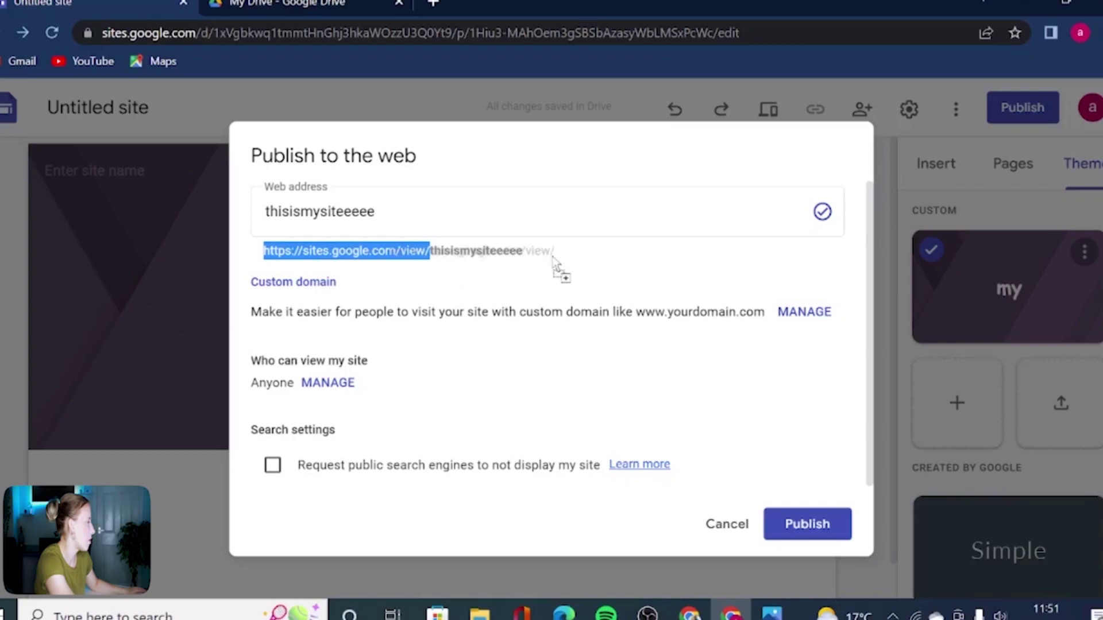
pyautogui.click(534, 262)
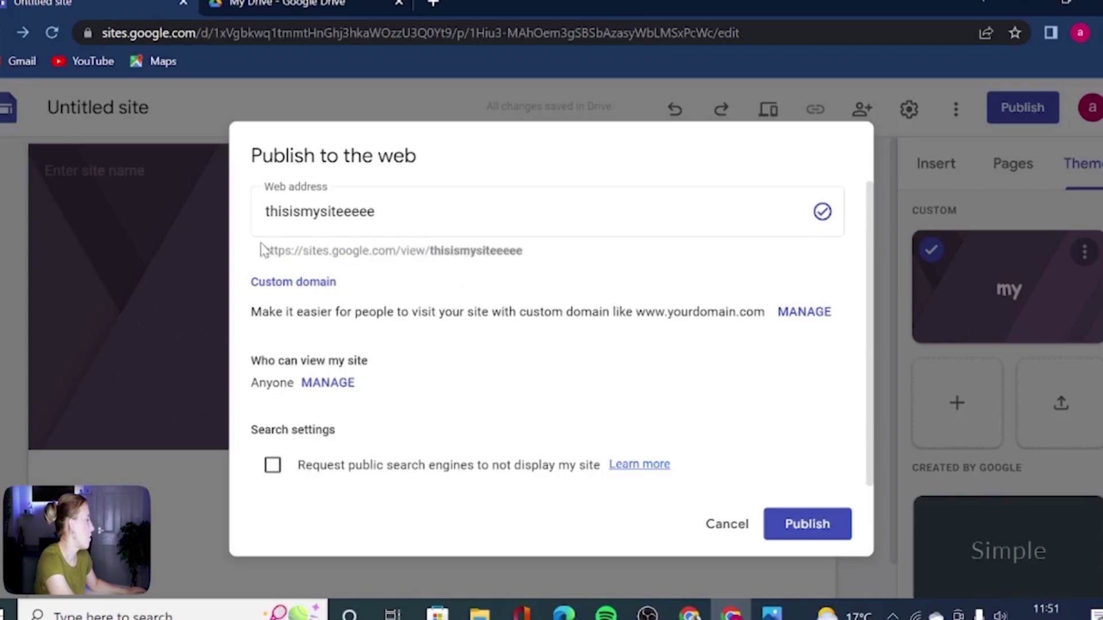
pyautogui.moveTo(263, 251); pyautogui.dragTo(538, 258)
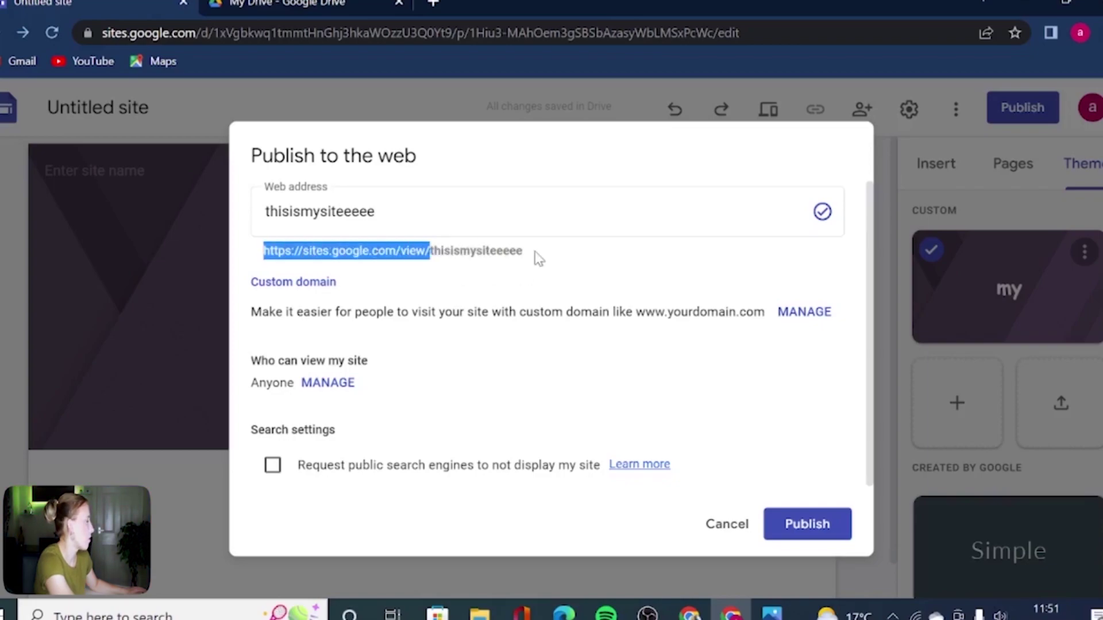
pyautogui.moveTo(430, 253); pyautogui.dragTo(523, 253)
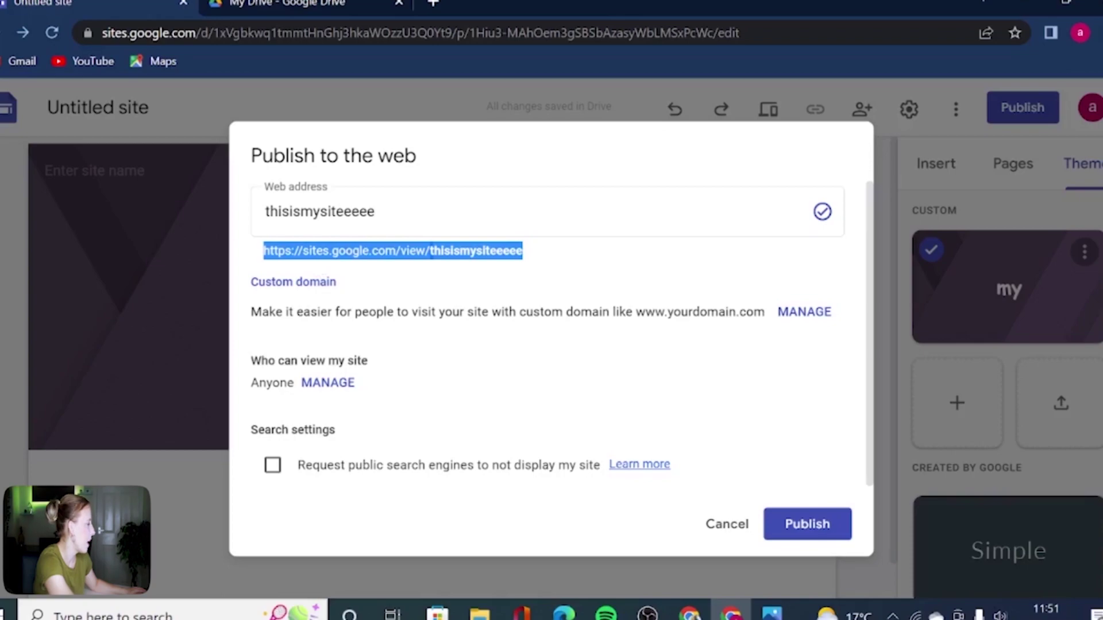
pyautogui.click(728, 525)
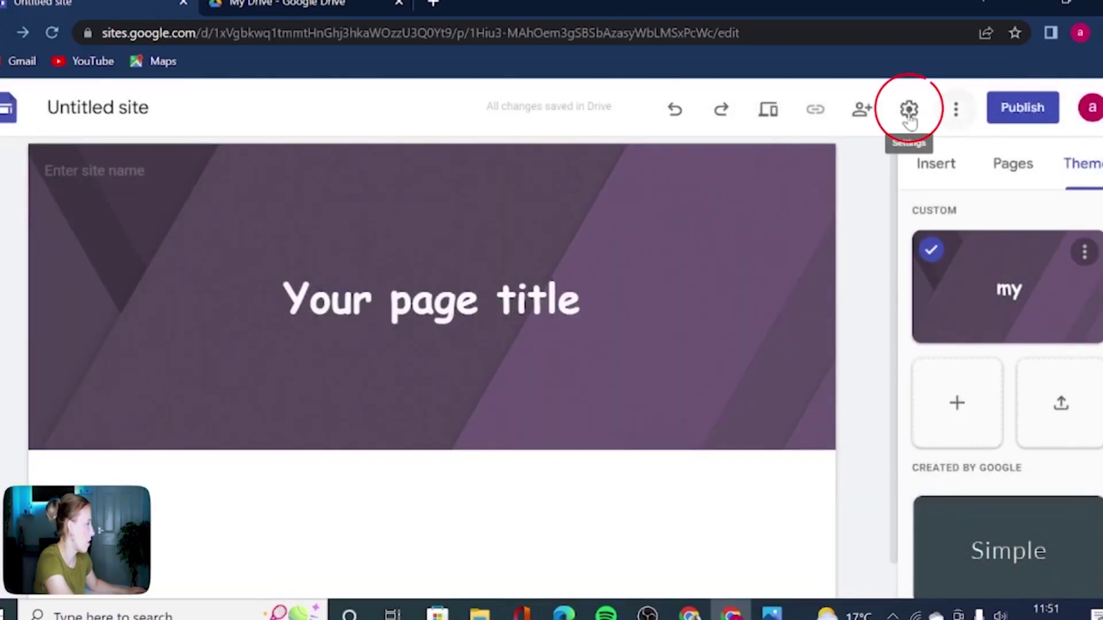
# Start the custom domain setup from the site's settings
pyautogui.click(909, 117)
pyautogui.click(342, 384)
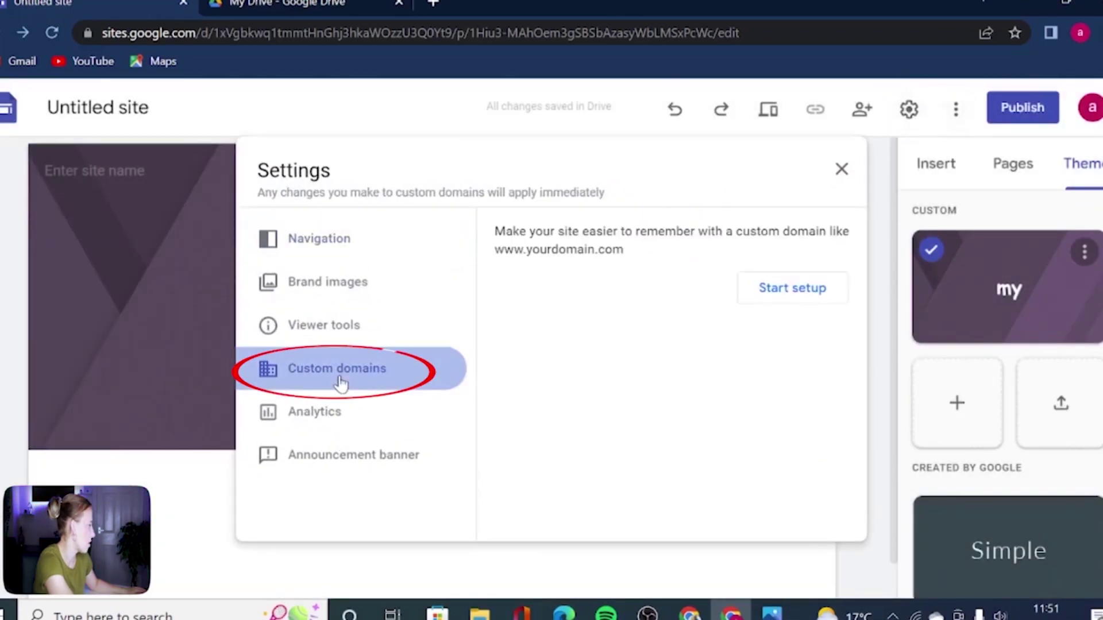
pyautogui.click(759, 295)
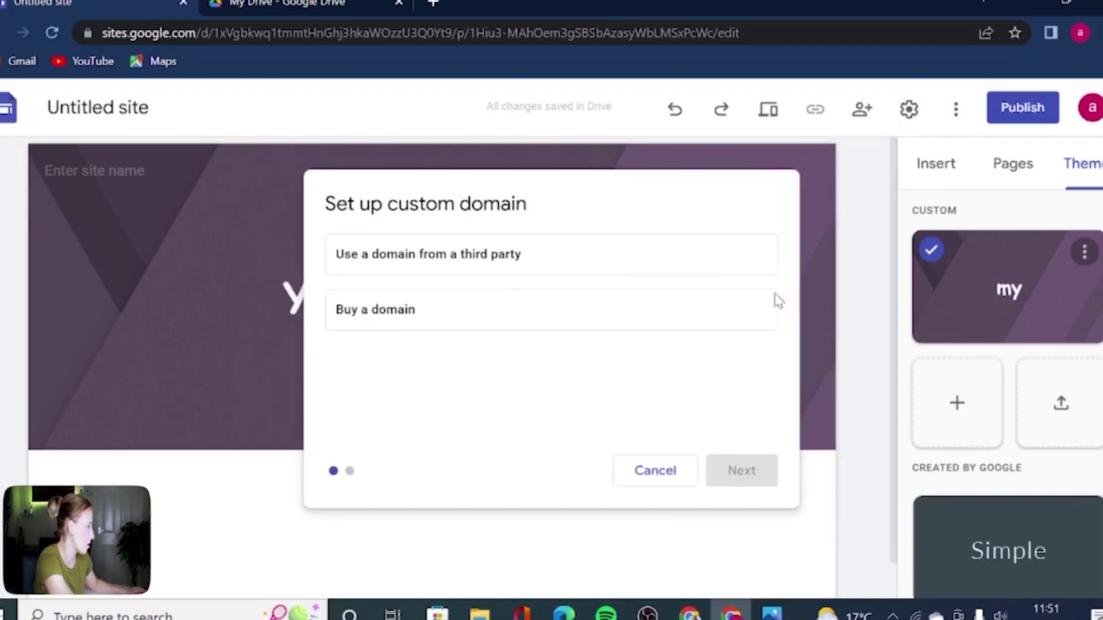